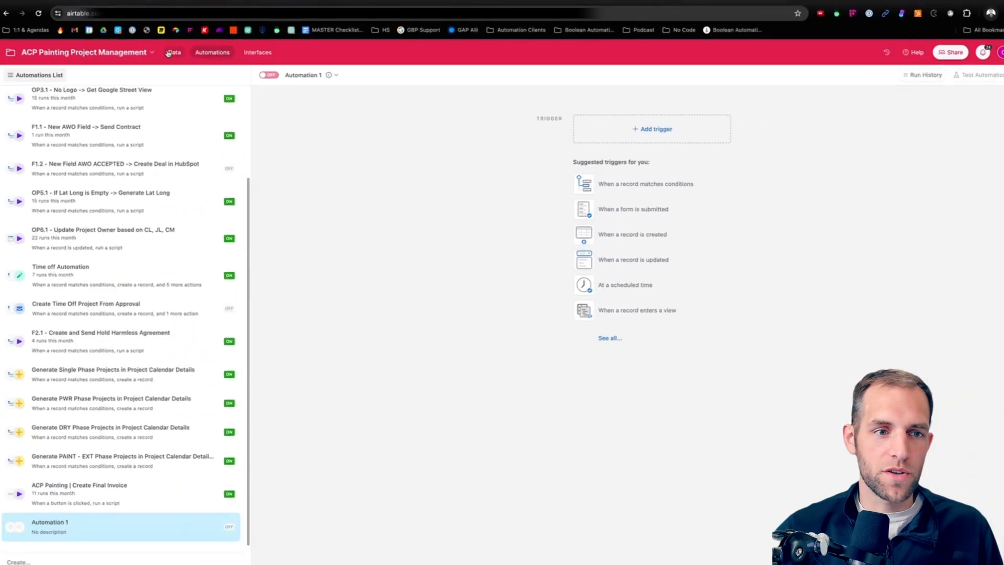
# Step: Open the Hold Harmless table in the base's data and examine its fields through to Status
pyautogui.click(172, 53)
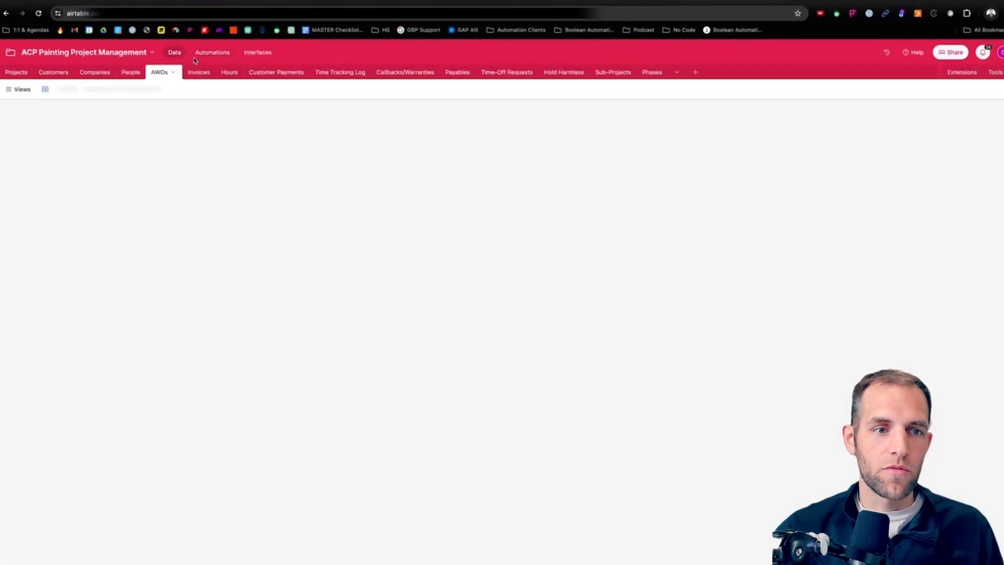
pyautogui.click(566, 73)
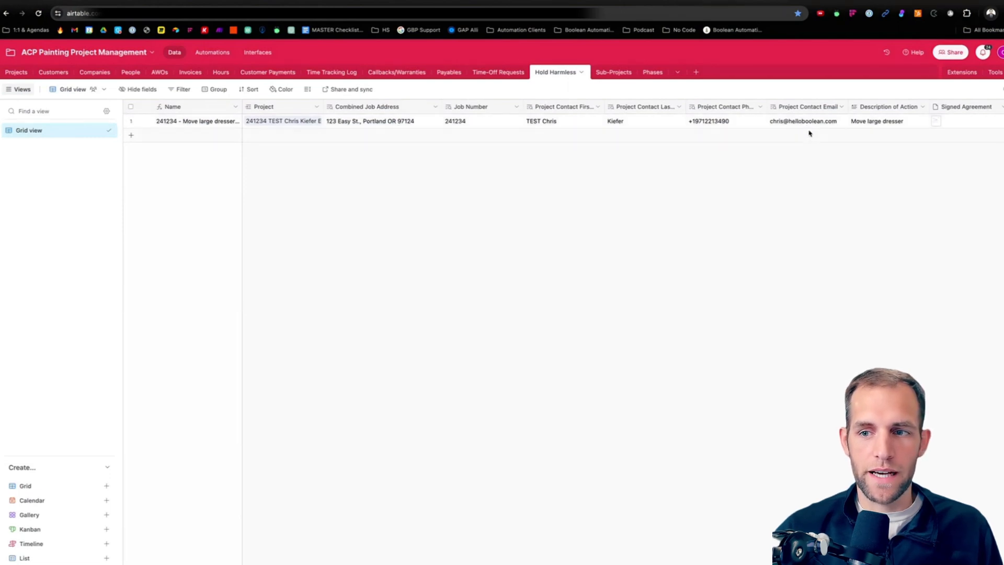
pyautogui.hscroll(3, 809, 130)
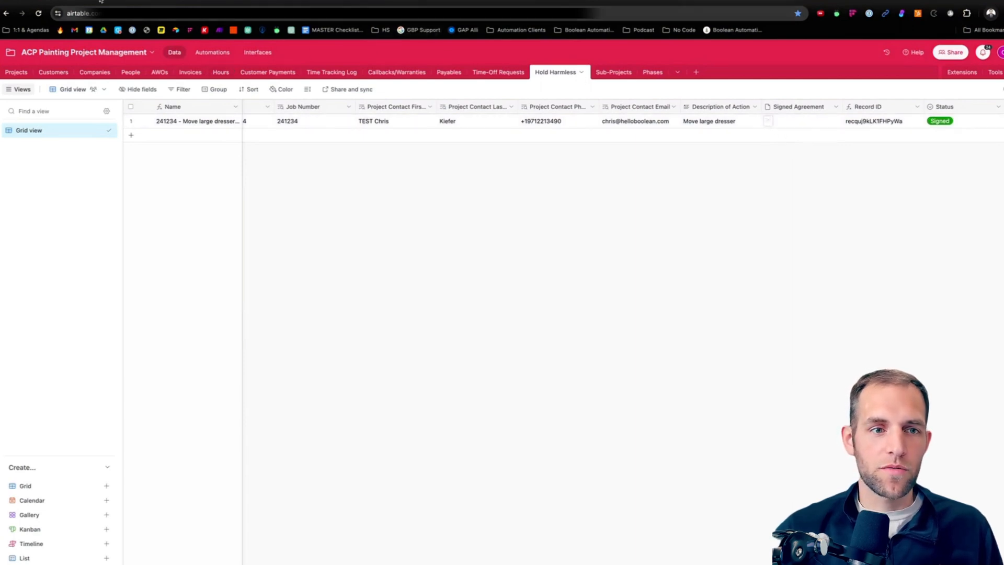
# Step: Open the TEST project in the Production interface's Projects page and launch its Hold Harmless form
pyautogui.click(258, 52)
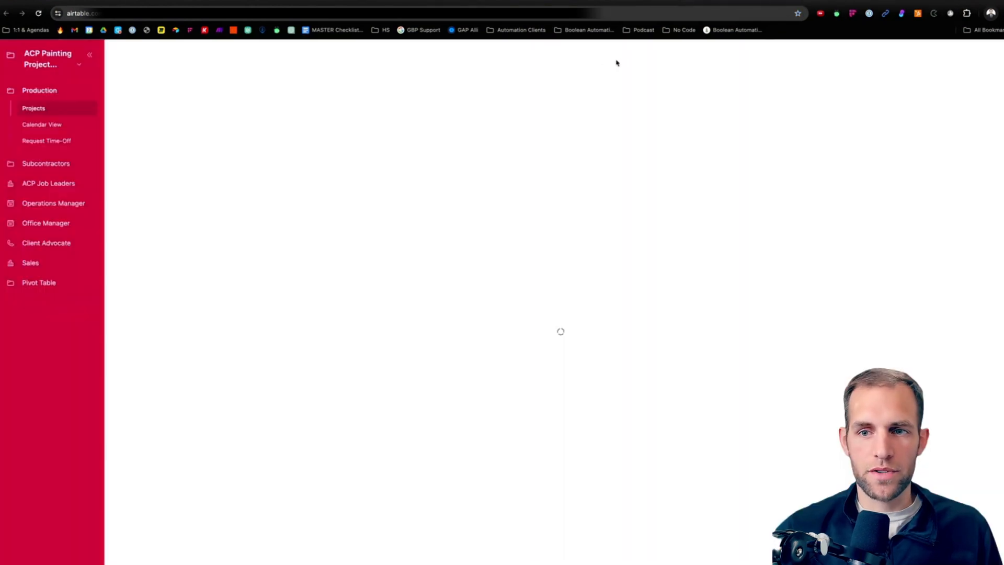
pyautogui.click(202, 201)
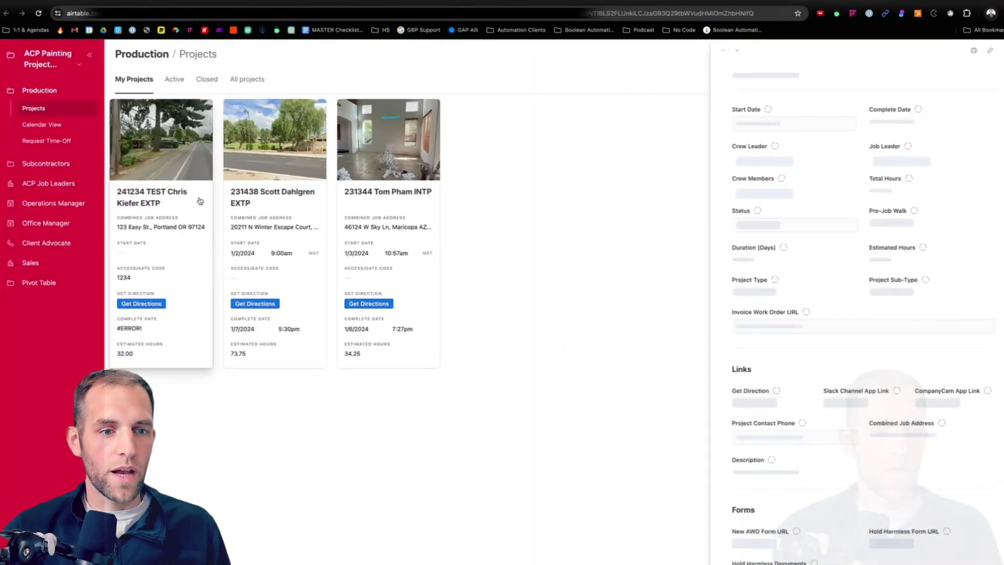
pyautogui.scroll(-3, 837, 308)
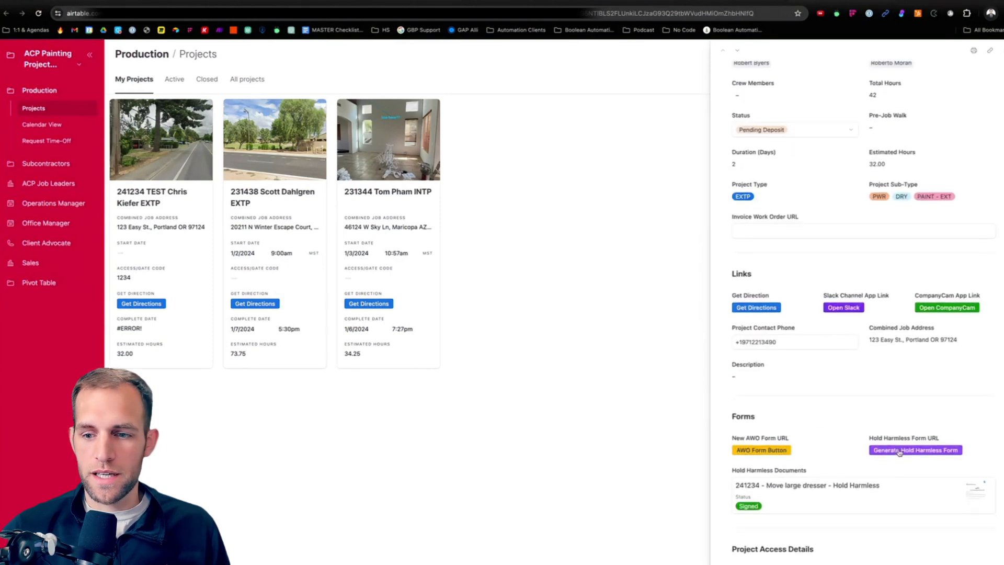
pyautogui.click(900, 453)
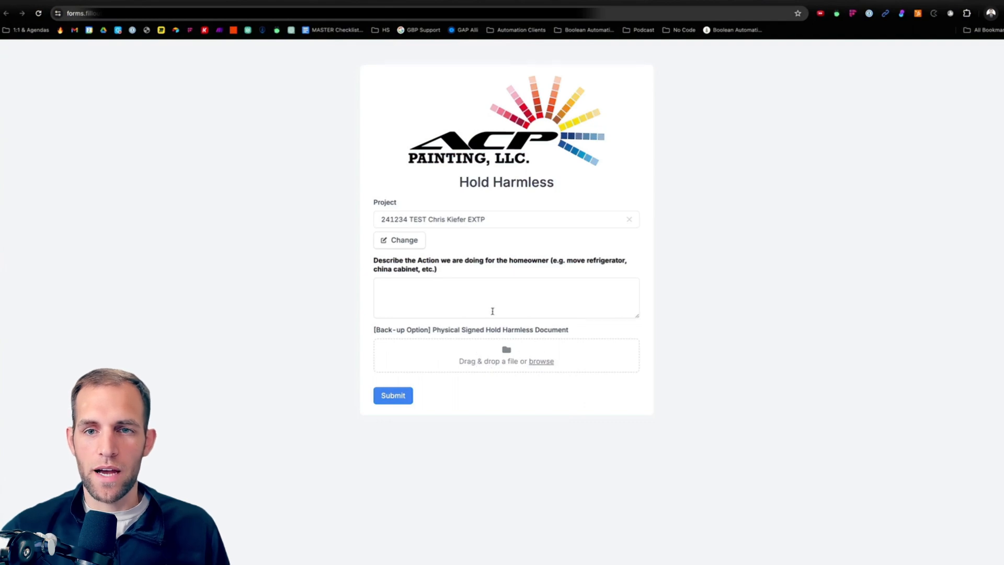
# Step: Describe the action for the homeowner as "Test Test Test" and submit the Hold Harmless form
pyautogui.click(480, 304)
pyautogui.write('Test ')
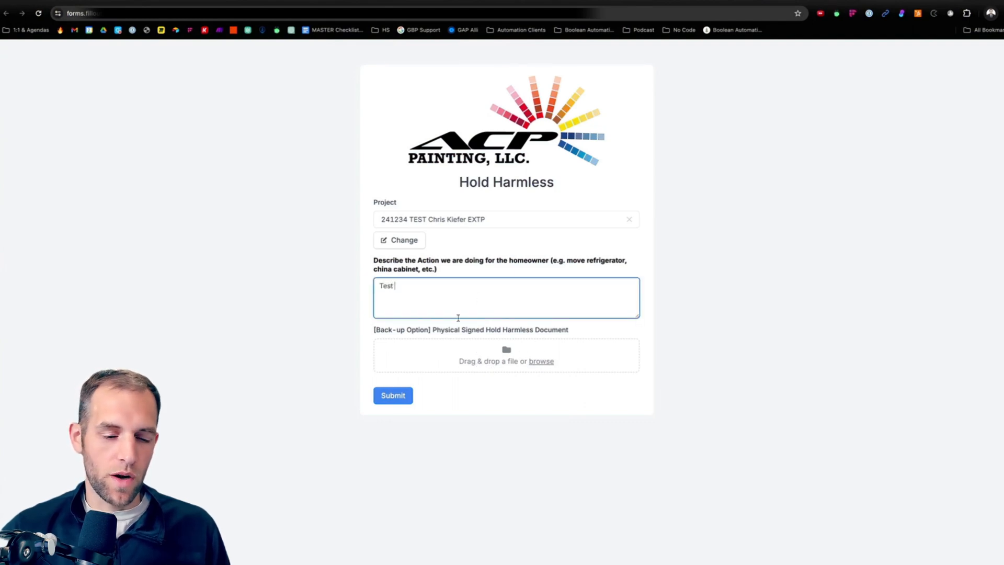
pyautogui.write('Test Test')
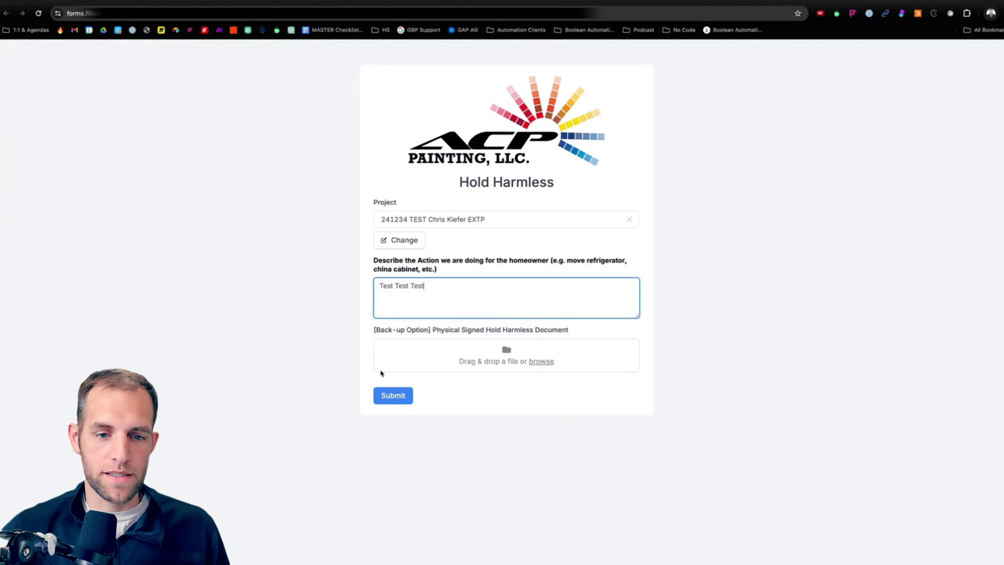
pyautogui.click(411, 392)
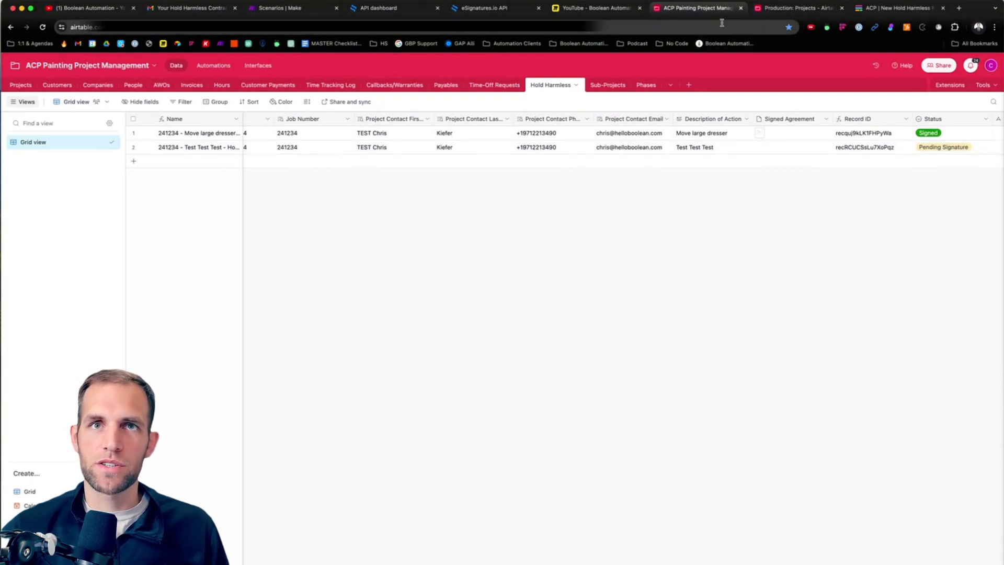
# Step: Add a "When record matches conditions" trigger to Automation 1 and set its table to Hold Harmless
pyautogui.click(231, 66)
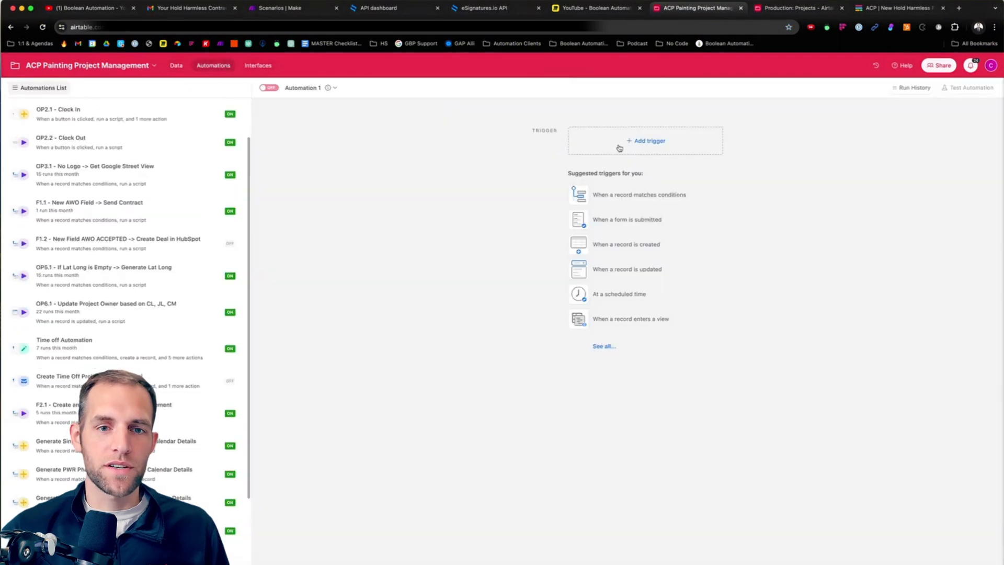
pyautogui.click(621, 146)
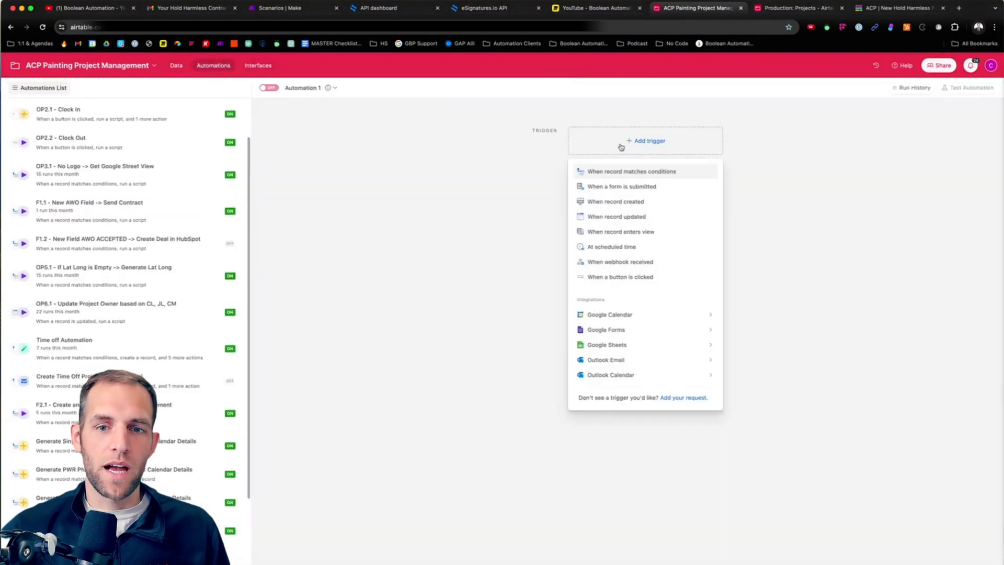
pyautogui.click(609, 173)
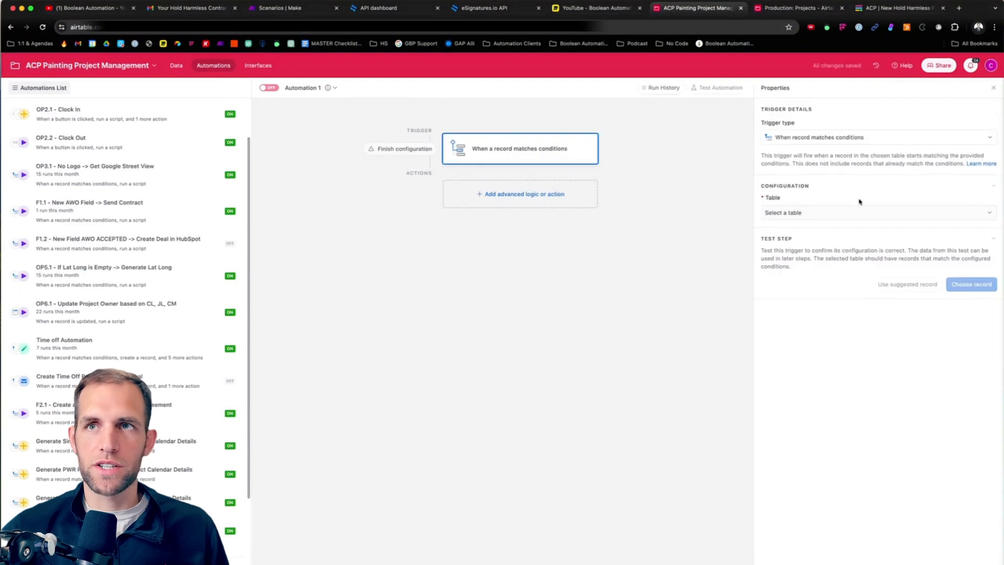
pyautogui.click(808, 214)
pyautogui.scroll(-5, 814, 275)
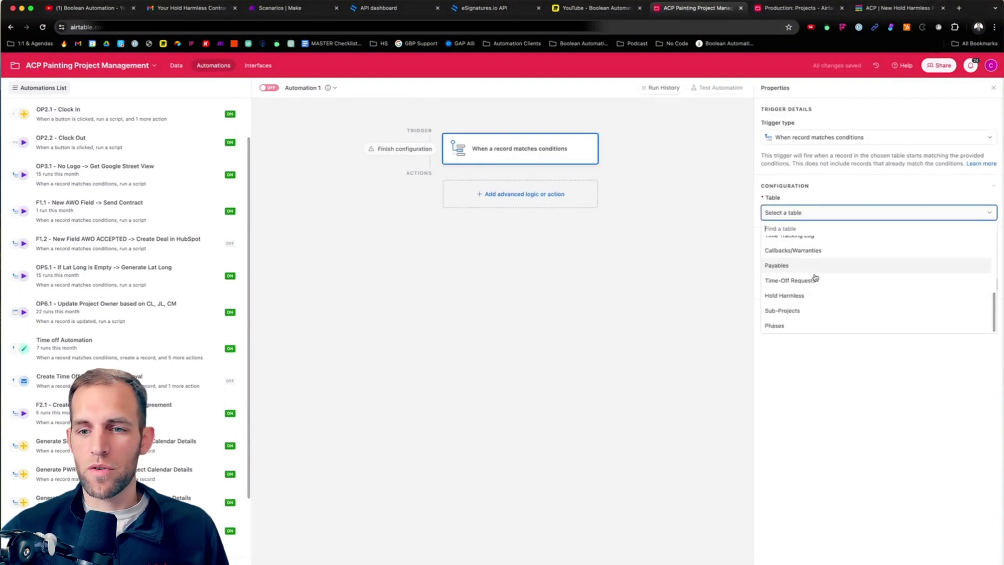
pyautogui.scroll(1, 795, 300)
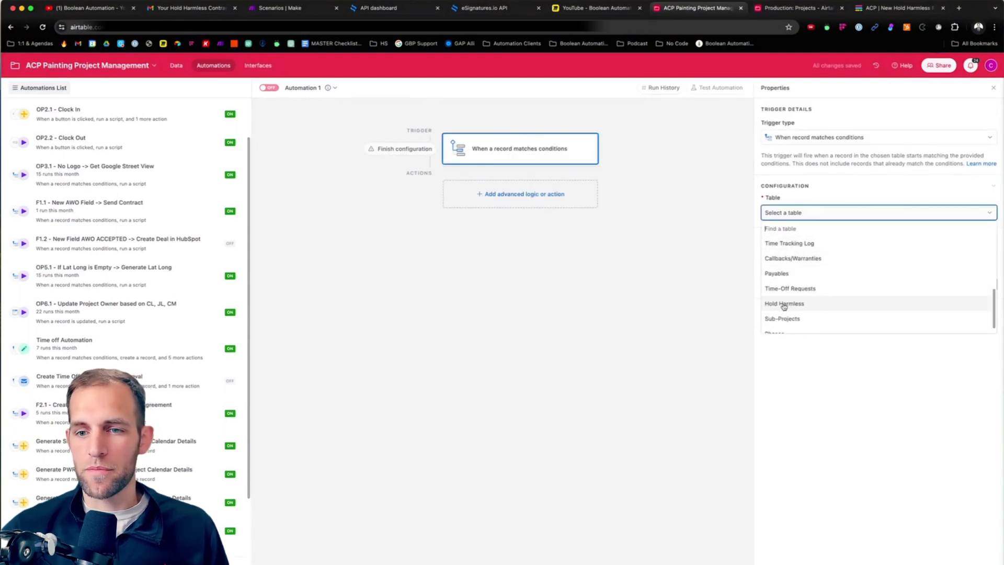
pyautogui.click(785, 305)
# Step: Add a trigger condition requiring that Description of Action is not empty
pyautogui.click(789, 249)
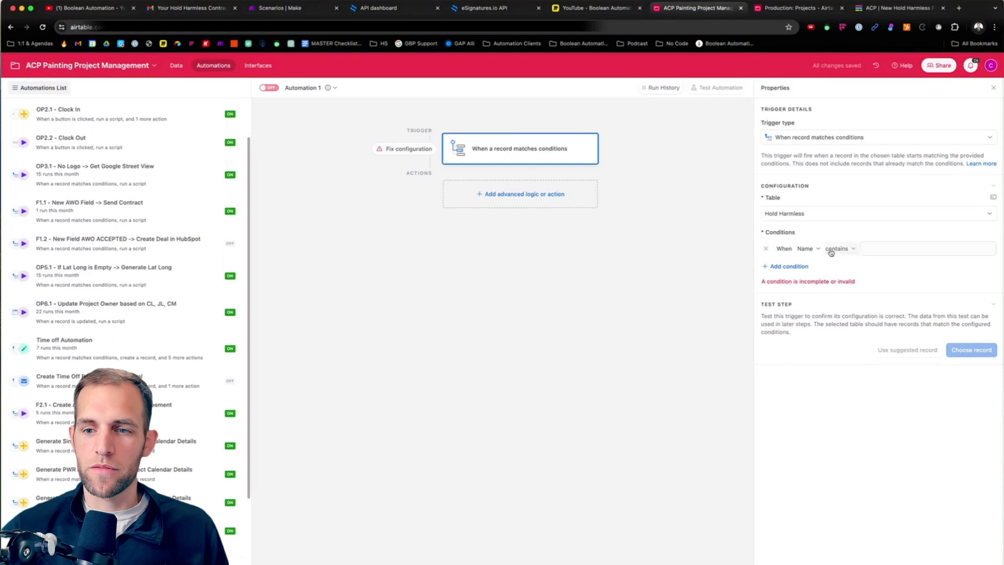
pyautogui.click(807, 249)
pyautogui.write('des')
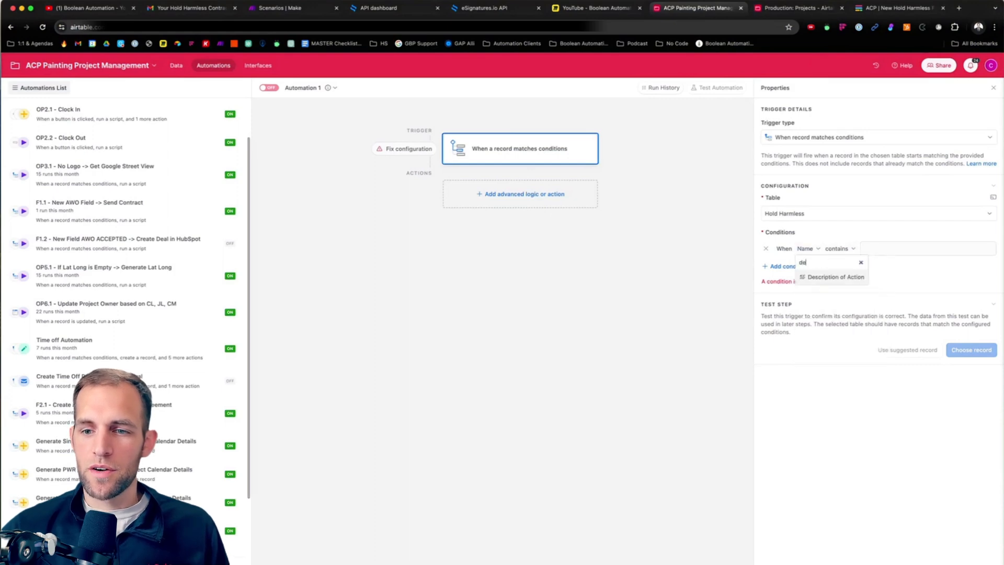
pyautogui.click(824, 278)
pyautogui.click(893, 249)
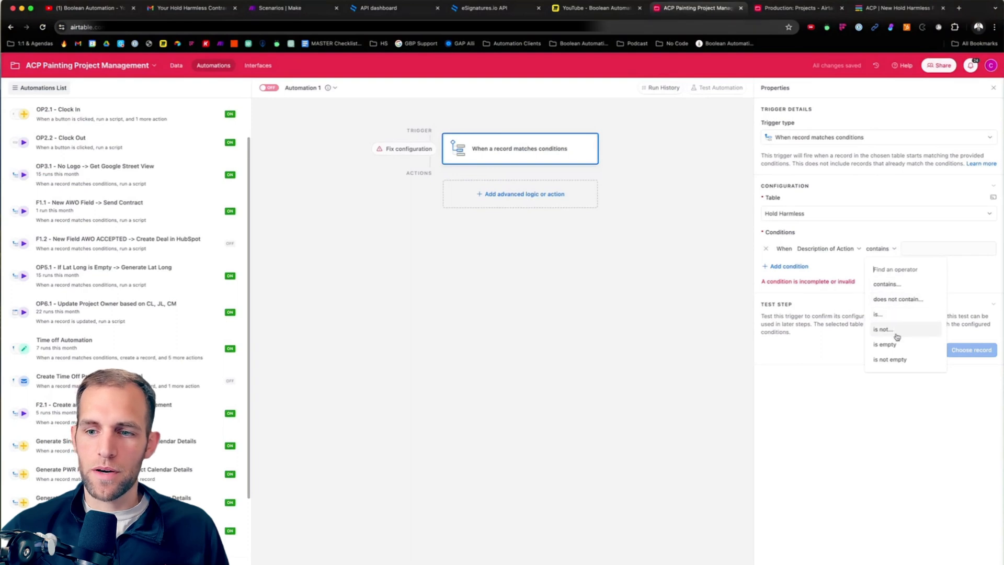
pyautogui.click(896, 348)
pyautogui.click(886, 250)
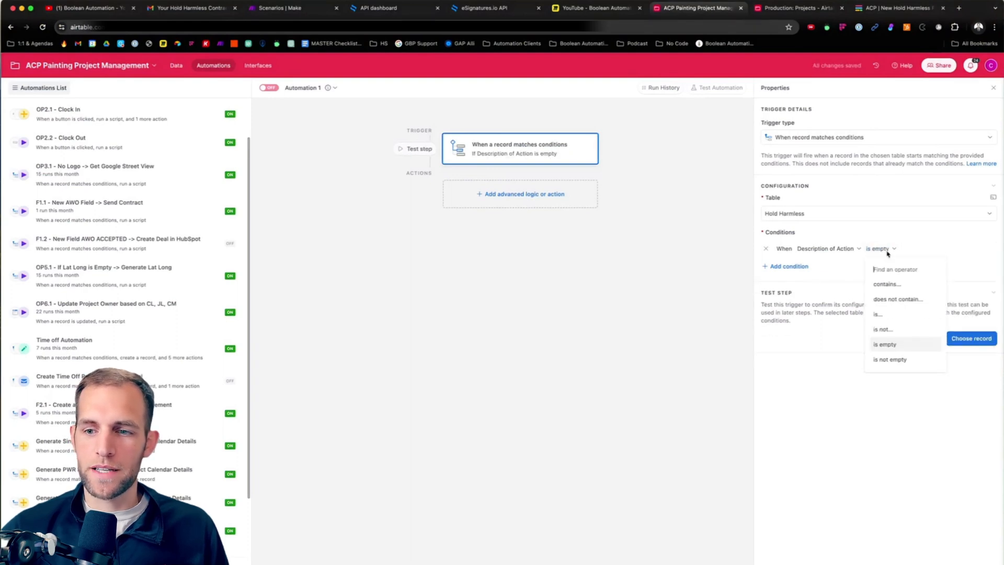
pyautogui.click(900, 359)
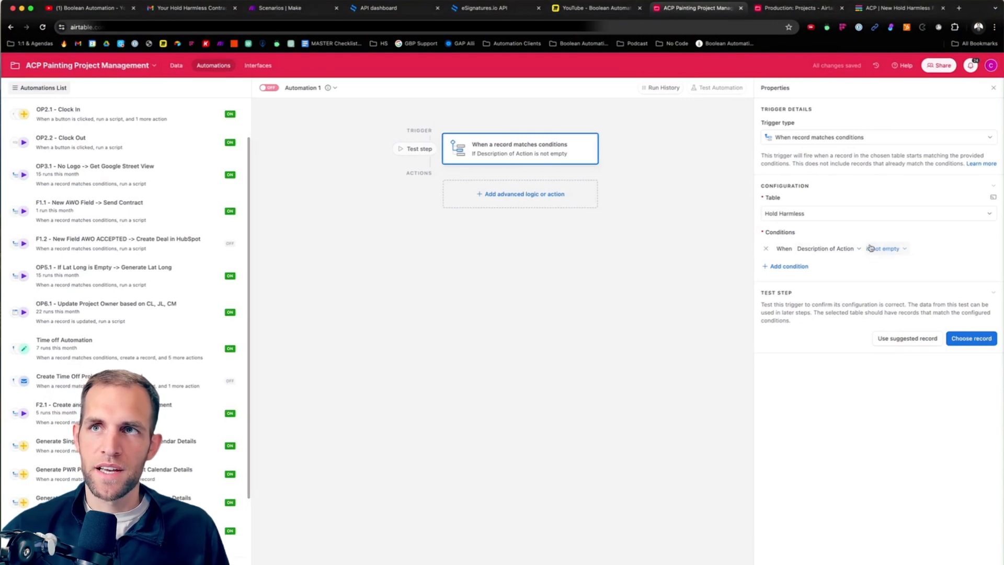
# Step: Add a second trigger condition, joined with "and", requiring that Signed Agreement is empty
pyautogui.click(791, 267)
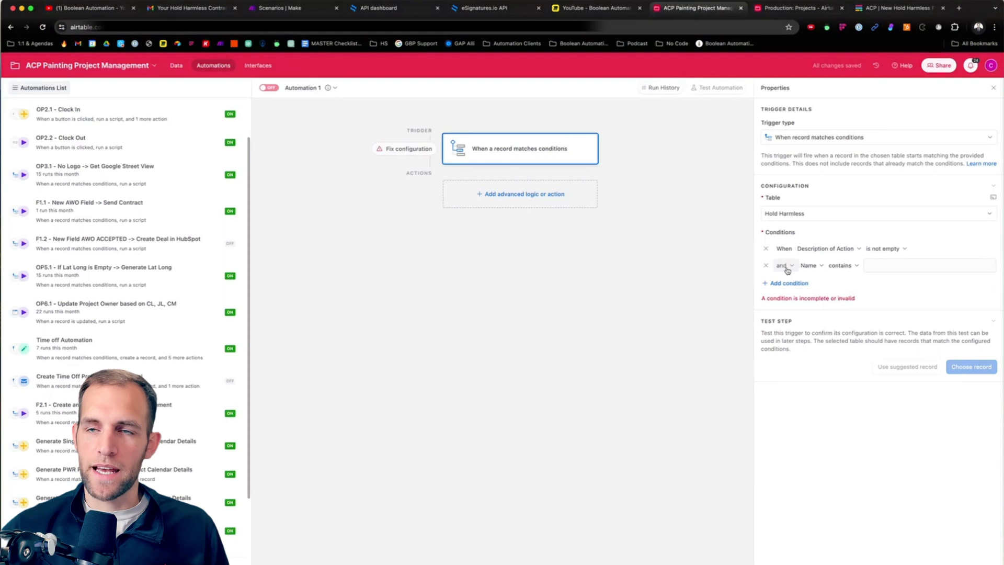
pyautogui.click(817, 268)
pyautogui.write('sd')
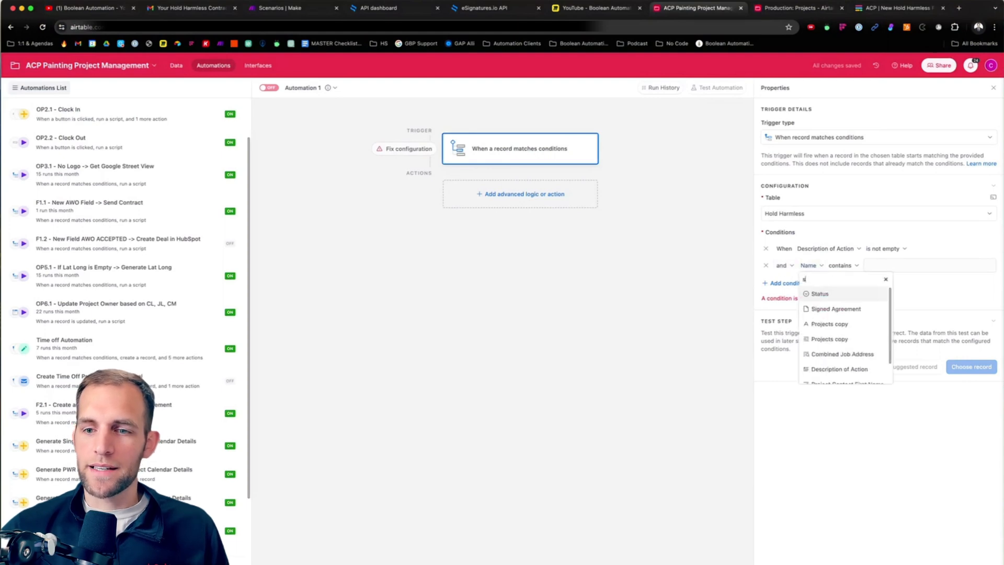
pyautogui.press('BackSpace')
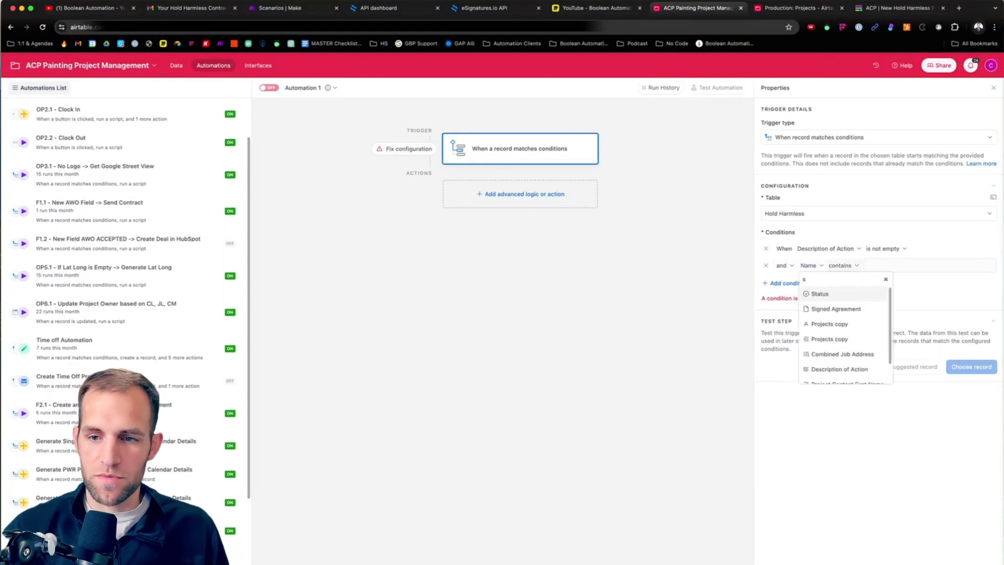
pyautogui.click(831, 309)
pyautogui.click(880, 266)
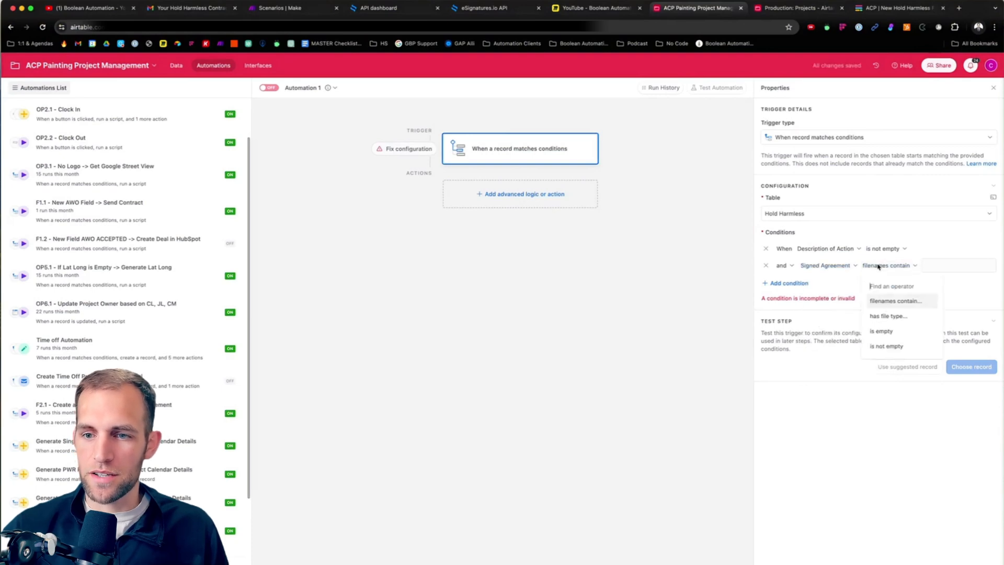
pyautogui.click(883, 331)
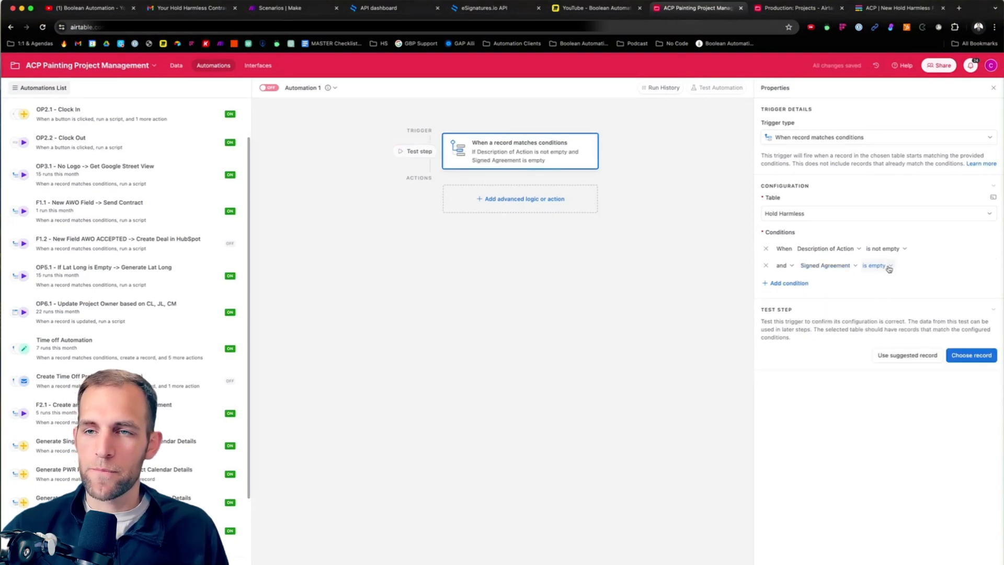
# Step: Add a third trigger condition, joined with "and", requiring that Project is not empty
pyautogui.click(784, 284)
pyautogui.click(800, 283)
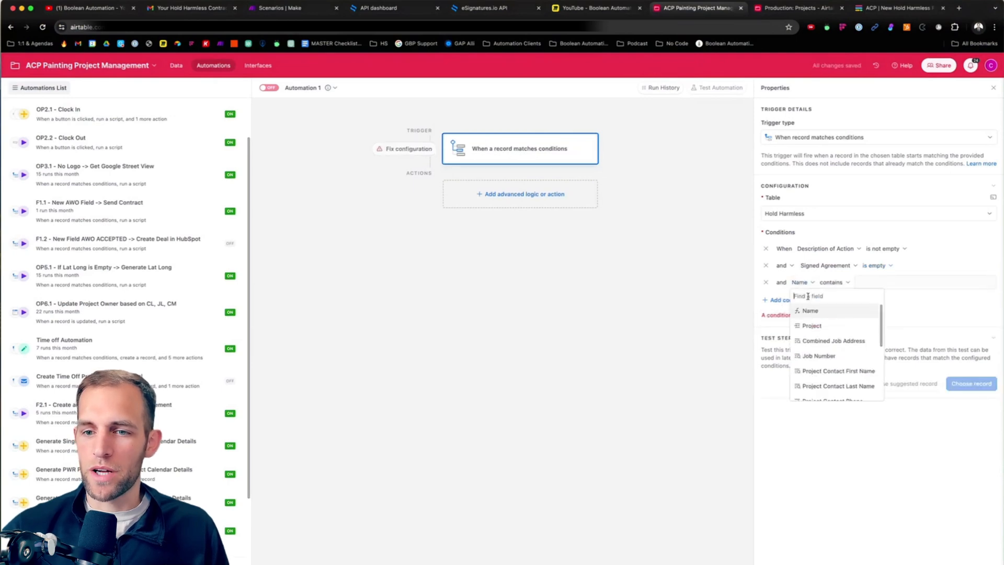
pyautogui.write('pro')
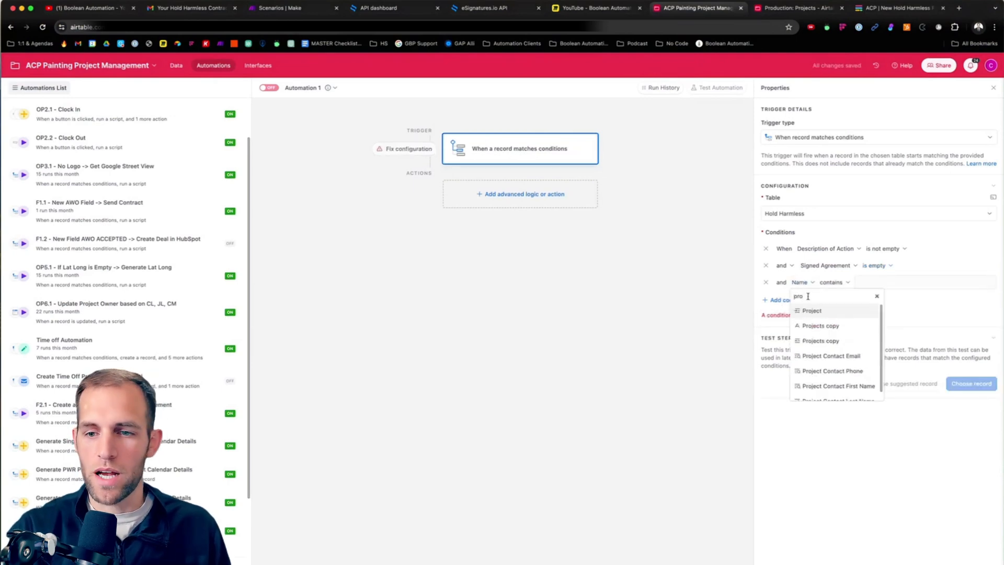
pyautogui.click(810, 311)
pyautogui.click(848, 283)
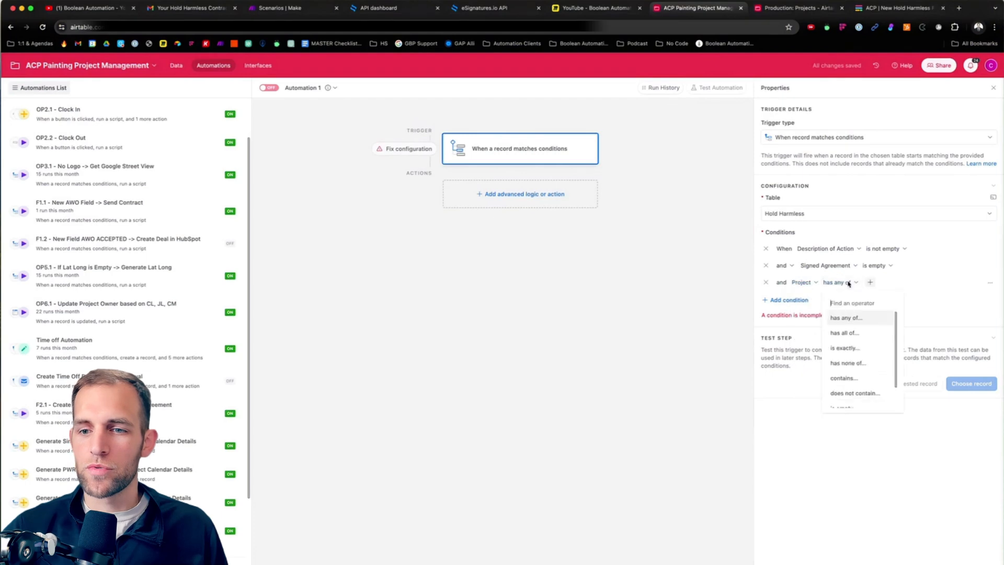
pyautogui.scroll(-2, 858, 334)
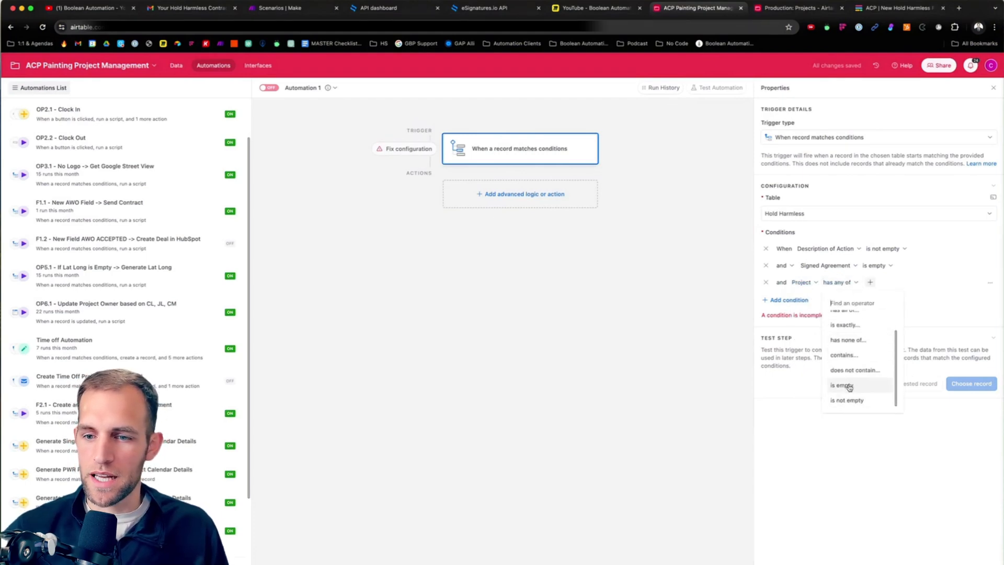
pyautogui.click(850, 401)
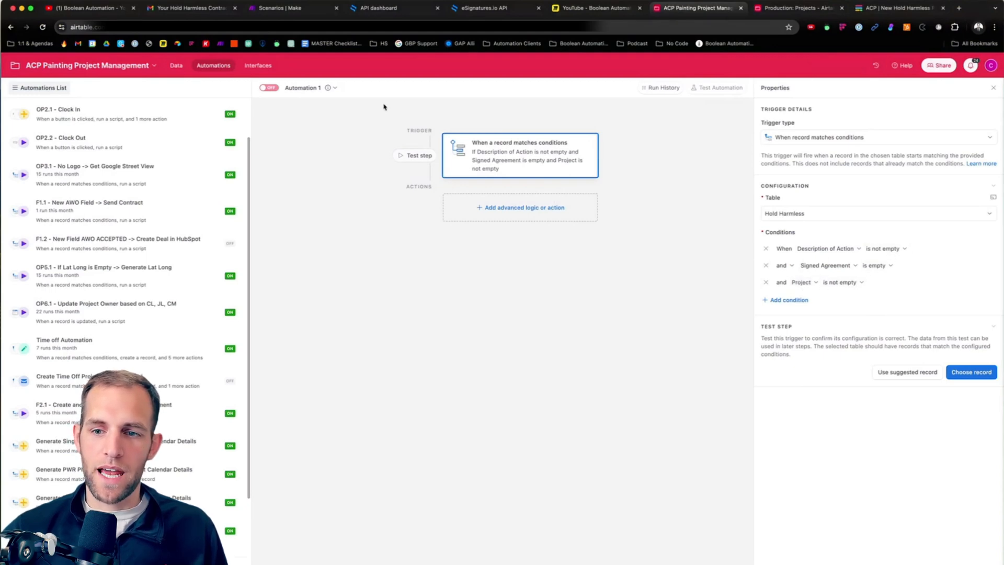
# Step: Add a blank record to the Hold Harmless table and return to the automation
pyautogui.click(174, 66)
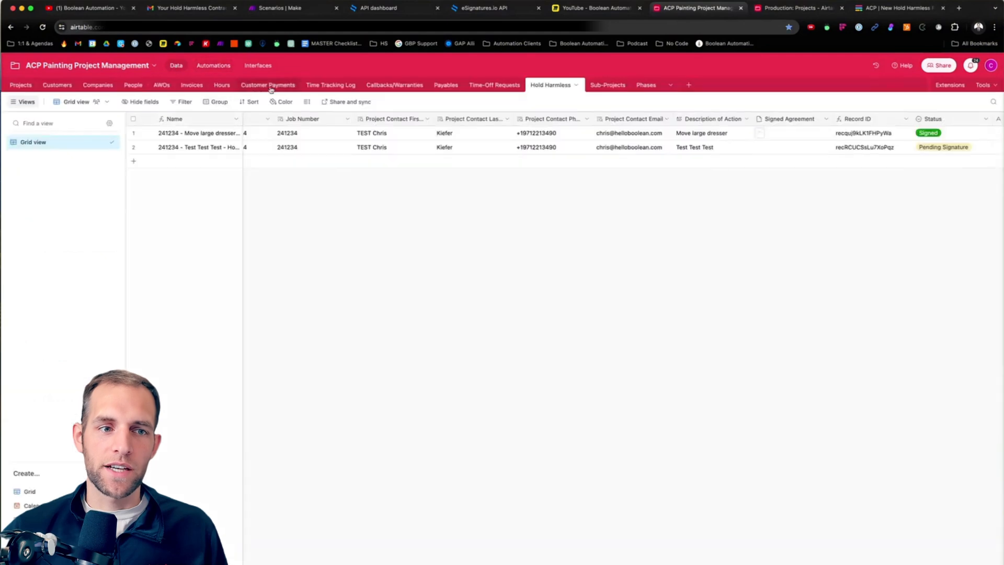
pyautogui.click(134, 162)
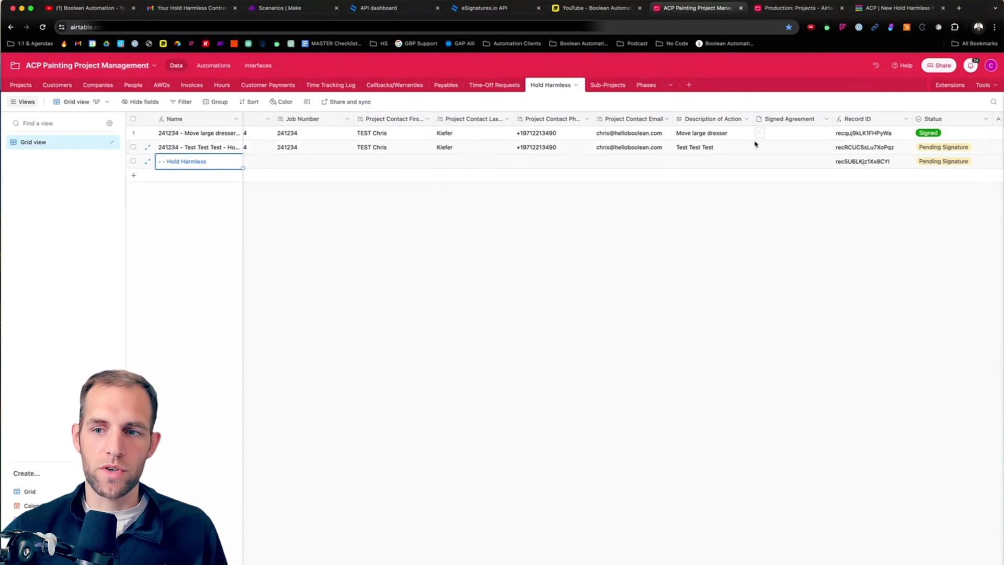
pyautogui.click(222, 68)
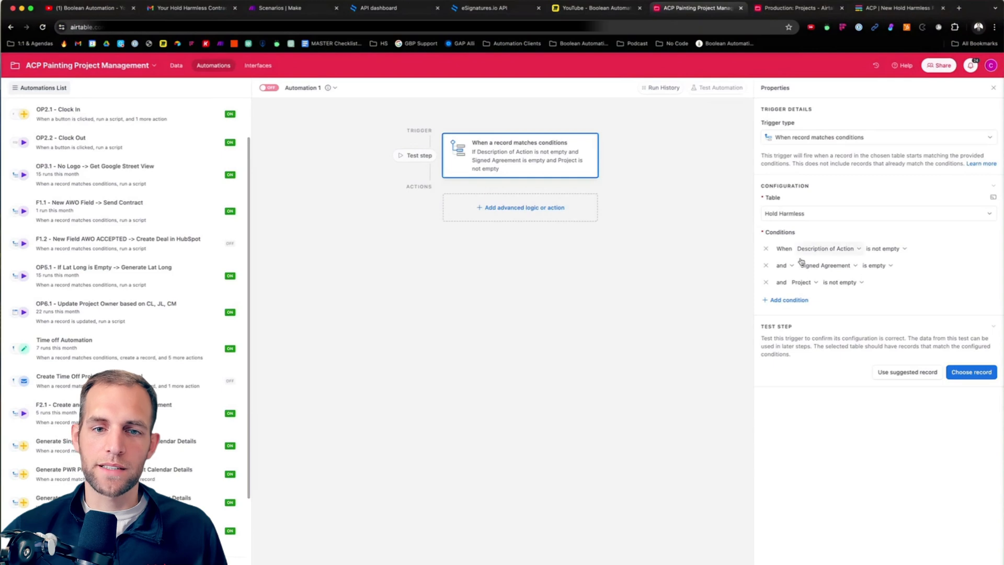
# Step: Test the trigger with the "Test Test Test - Hold Harmless" record
pyautogui.click(970, 373)
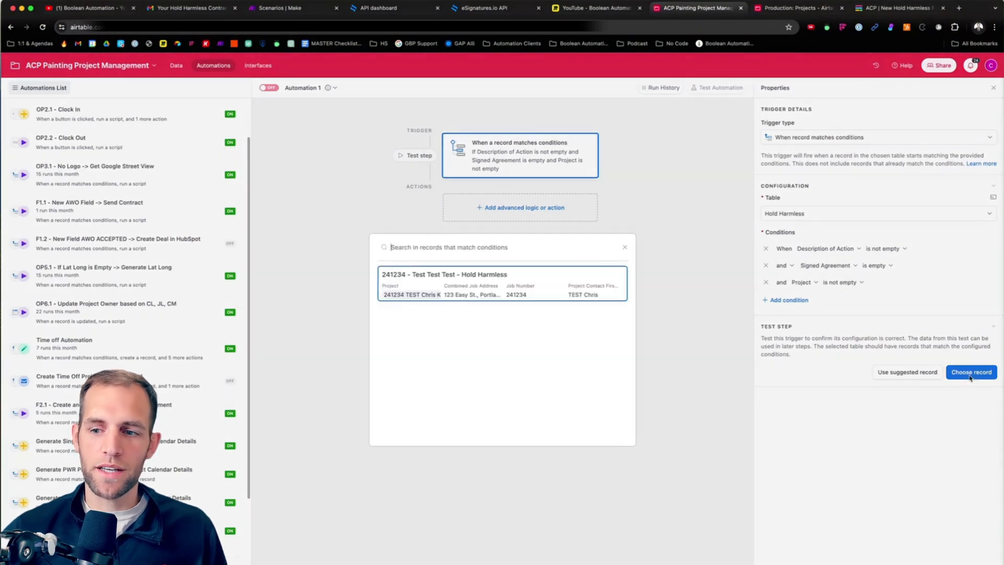
pyautogui.click(439, 285)
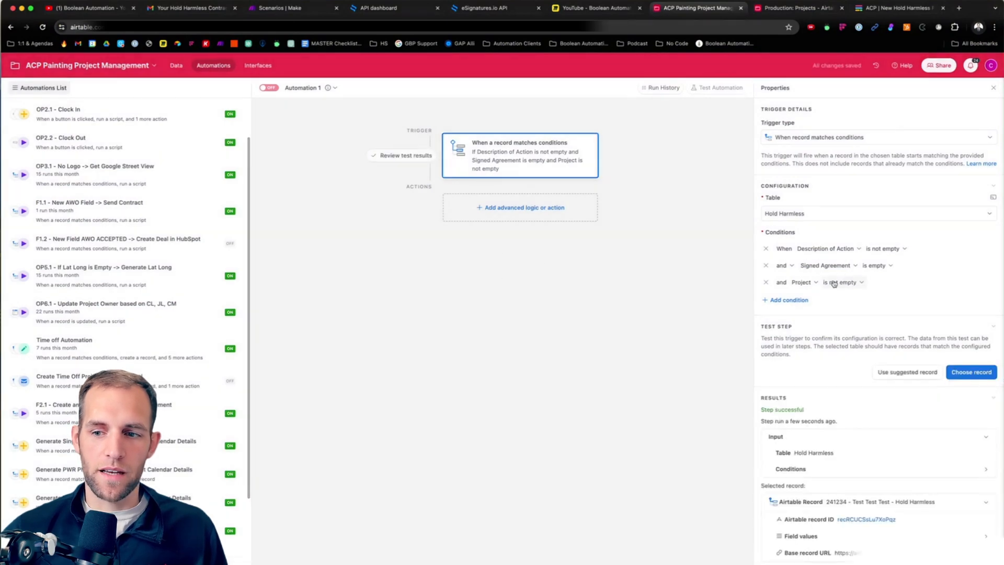
# Step: Add a Run script action below the trigger
pyautogui.click(504, 208)
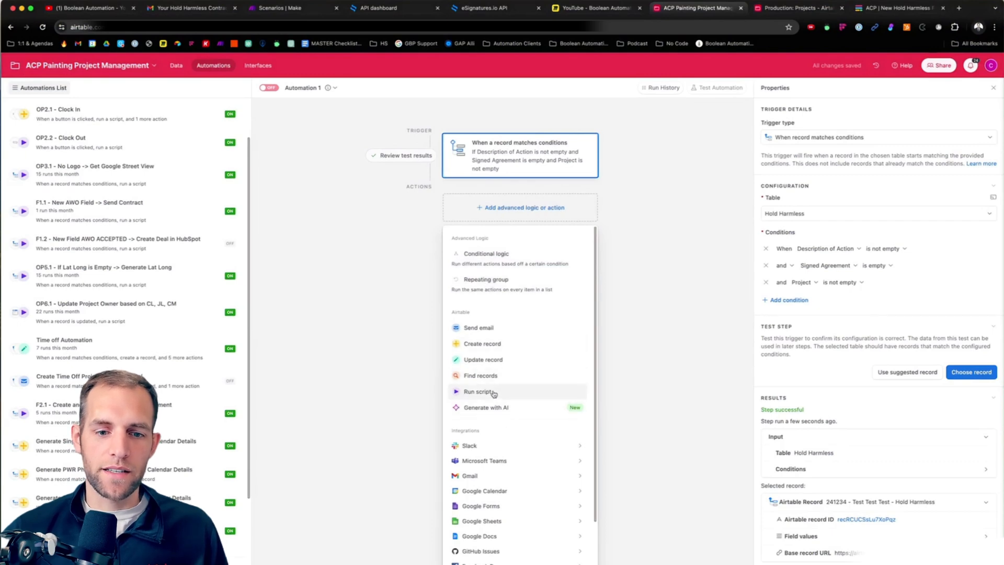
pyautogui.click(510, 393)
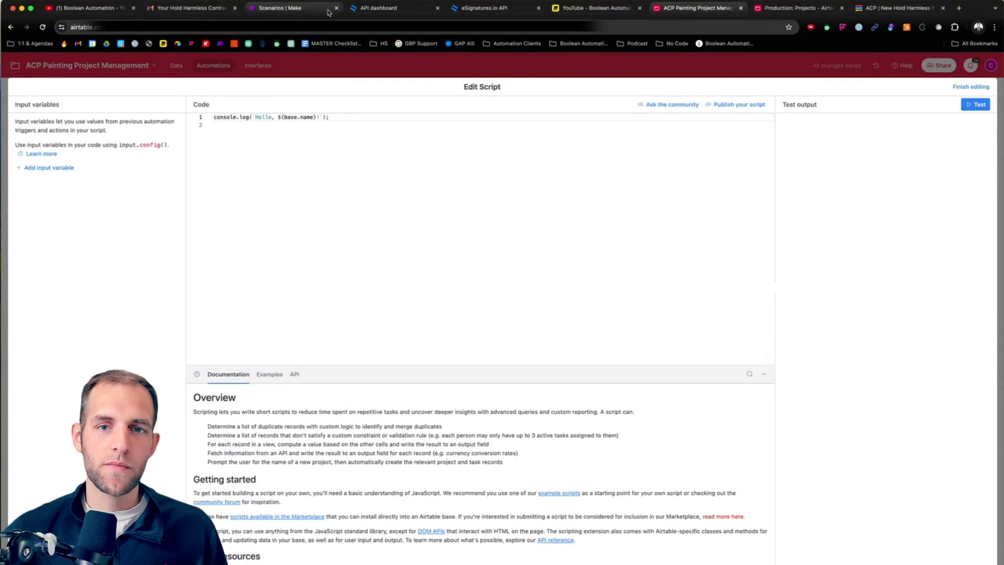
# Step: Switch to the eSignatures.io dashboard, open its API documentation and examine the Send a contract request
pyautogui.click(371, 9)
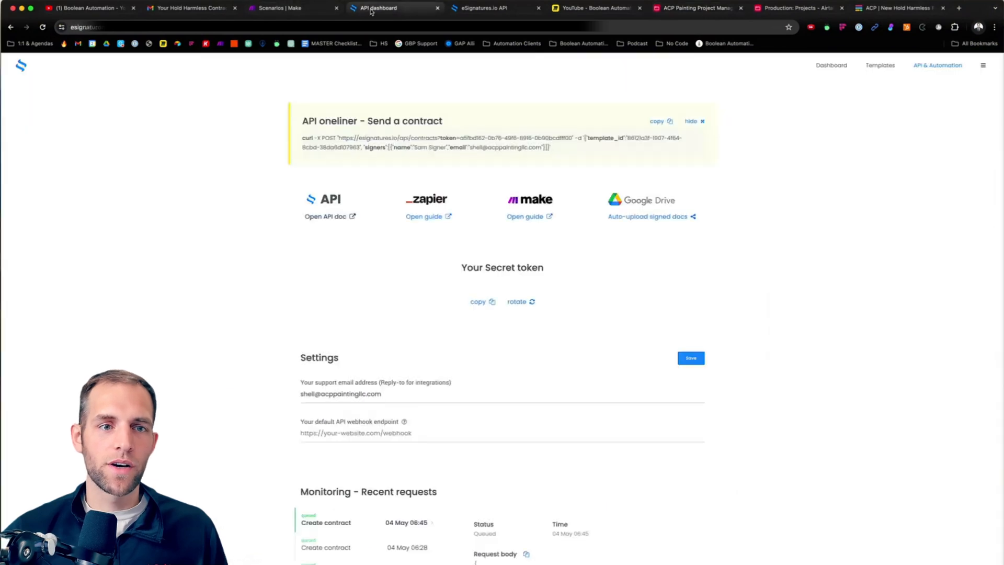
pyautogui.click(328, 218)
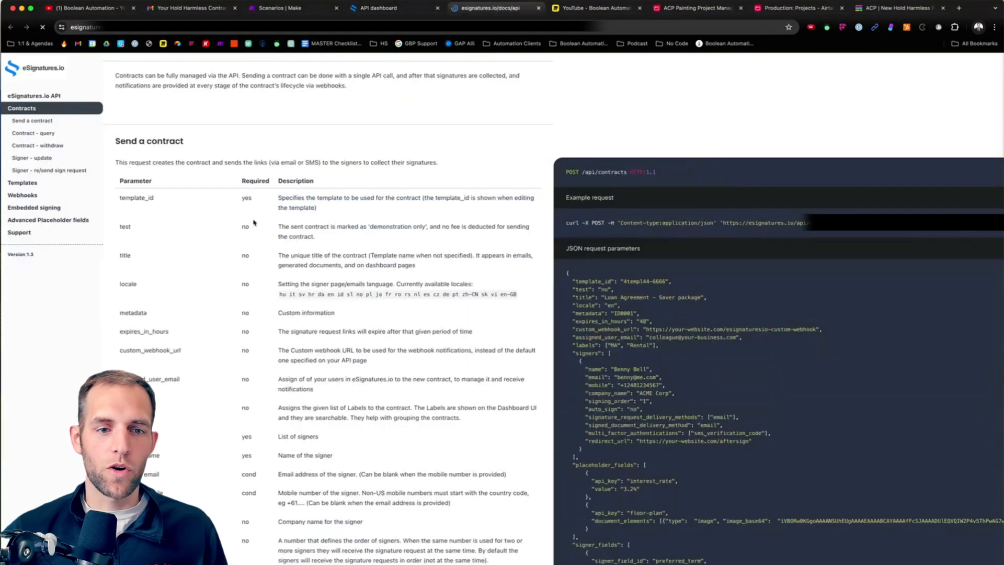
pyautogui.scroll(7, 183, 235)
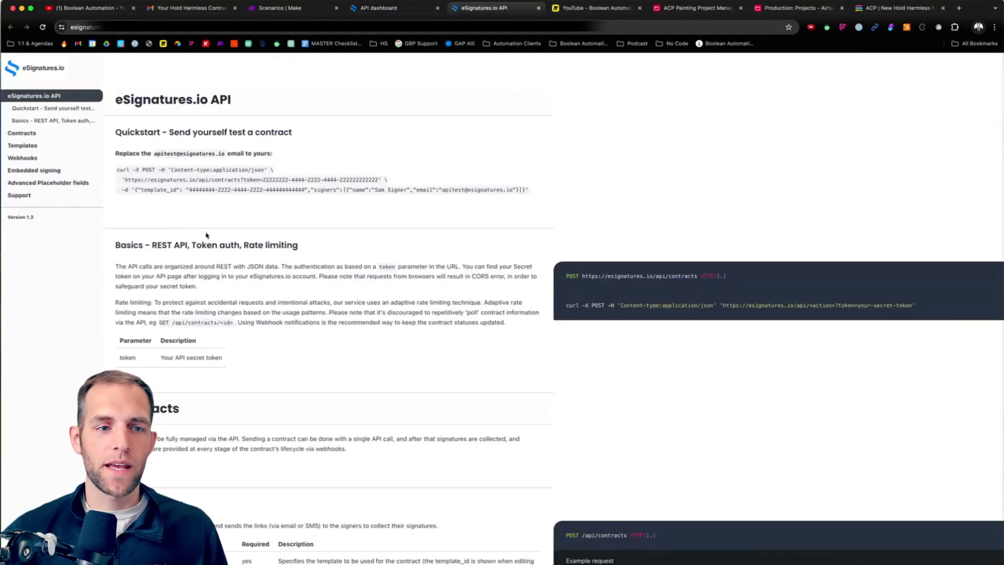
pyautogui.scroll(-5, 172, 225)
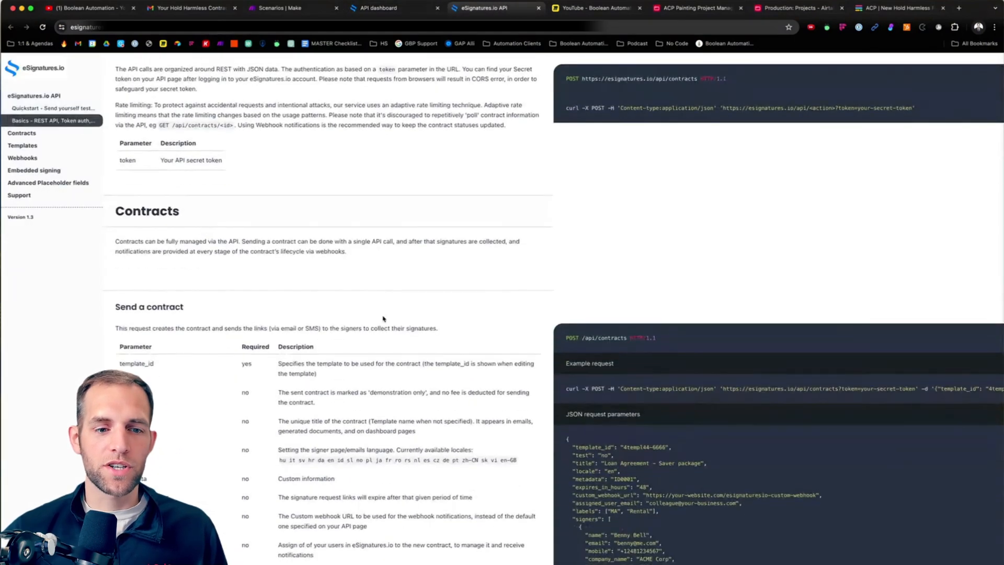
pyautogui.scroll(-5, 460, 254)
pyautogui.scroll(-2, 597, 188)
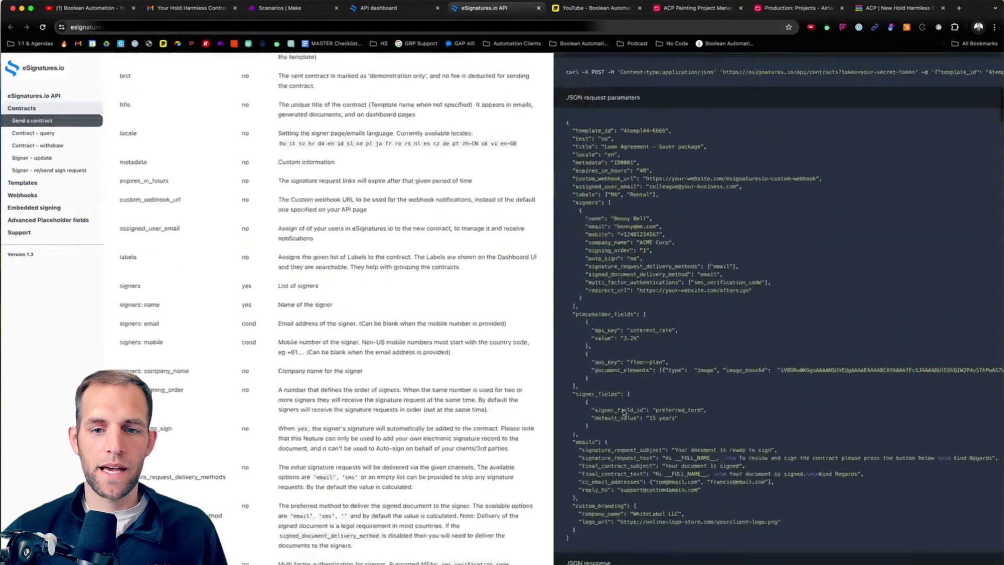
pyautogui.scroll(3, 596, 189)
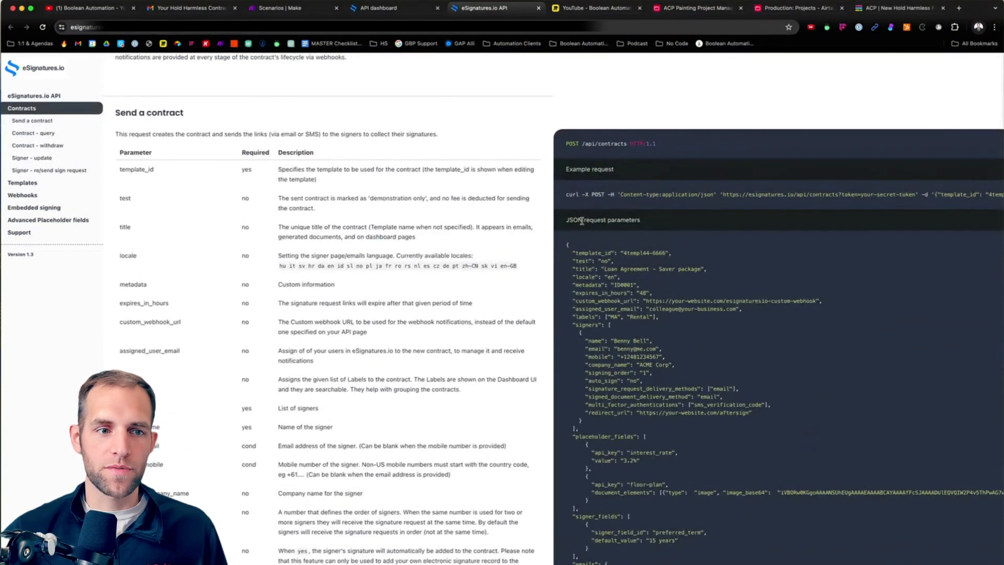
# Step: Select the entire sample JSON request body in the Send a contract section
pyautogui.moveTo(567, 243); pyautogui.dragTo(673, 367)
pyautogui.scroll(-4, 672, 361)
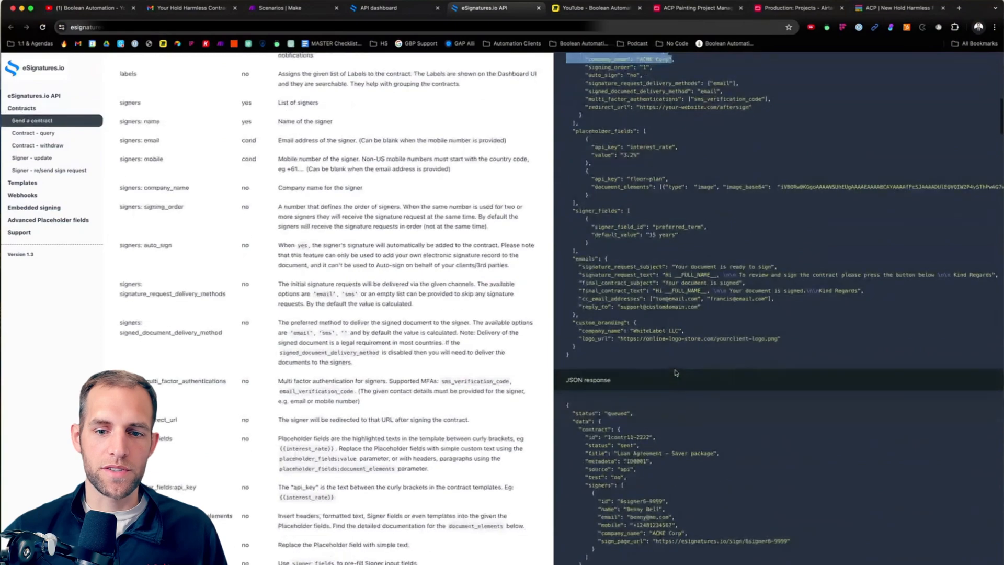
pyautogui.scroll(4, 672, 357)
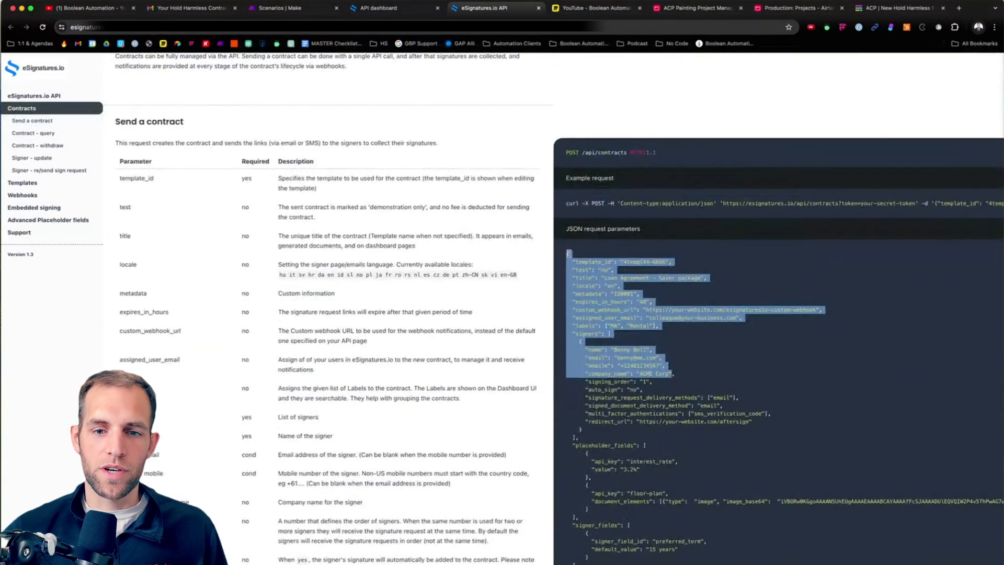
pyautogui.moveTo(567, 253); pyautogui.dragTo(752, 473)
pyautogui.scroll(-4, 748, 450)
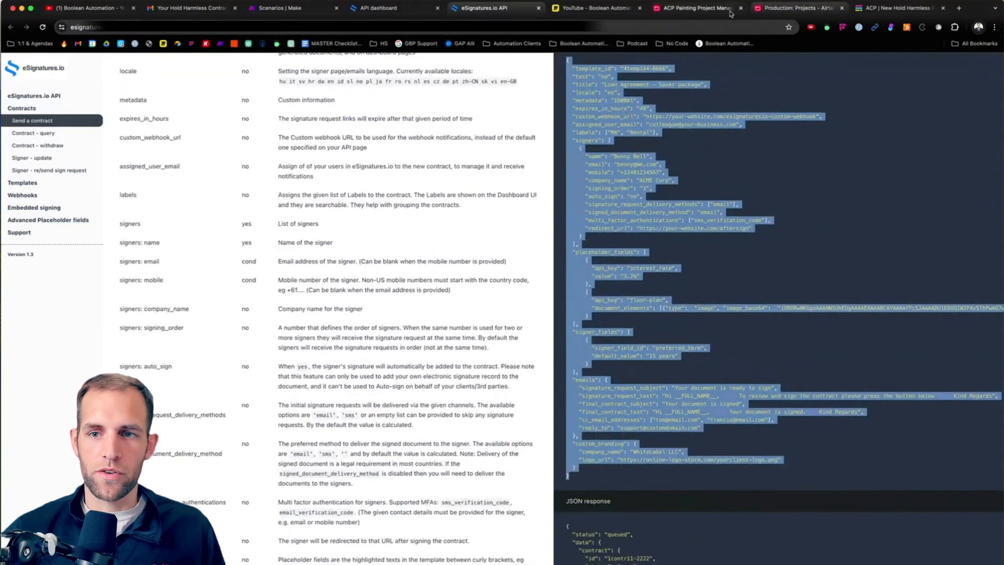
# Step: Switch back to Airtable and replace the placeholder code with the prepared Hold Harmless contract script
pyautogui.click(704, 11)
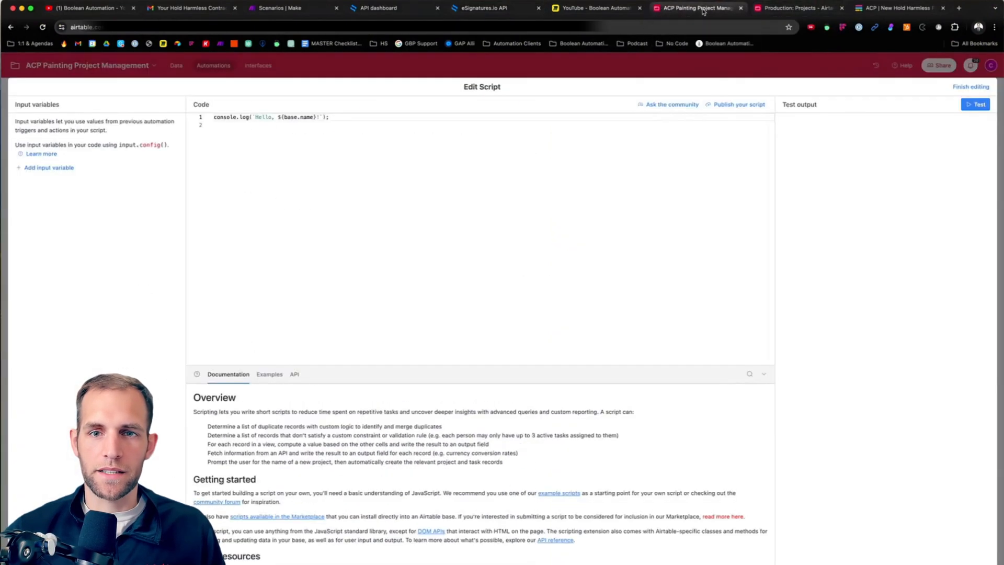
pyautogui.press('super+Tab')
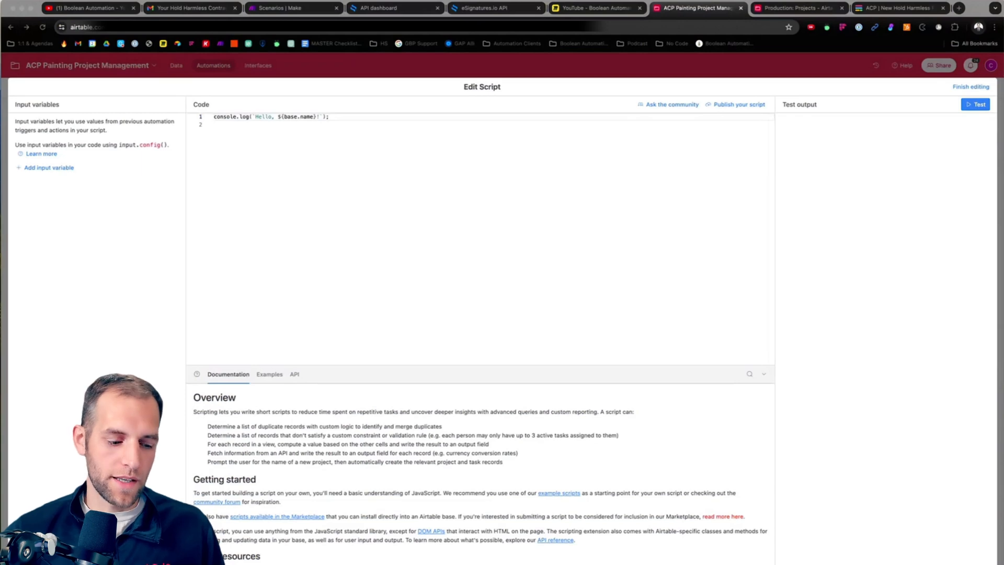
pyautogui.click(274, 172)
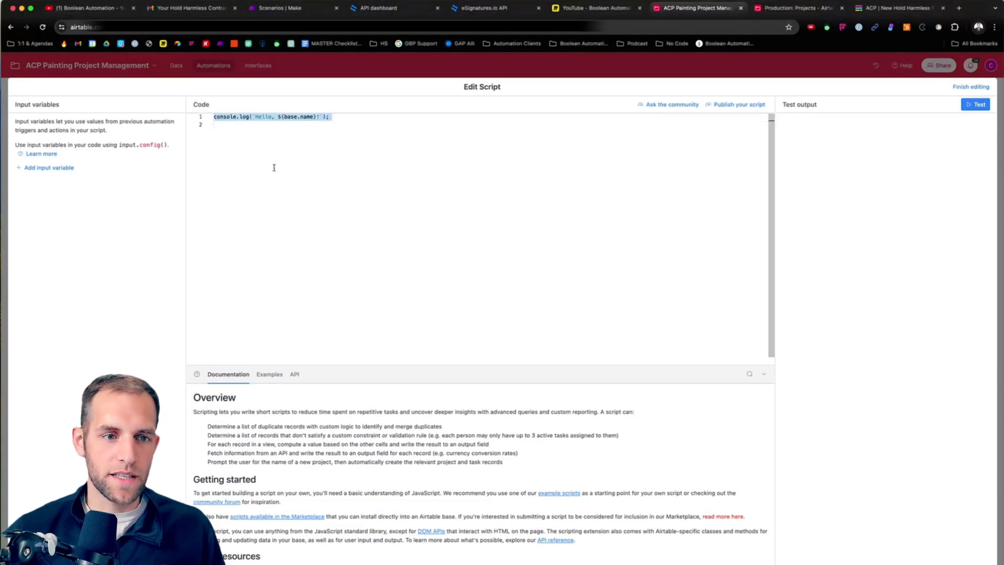
pyautogui.press('super+v')
pyautogui.scroll(10, 294, 151)
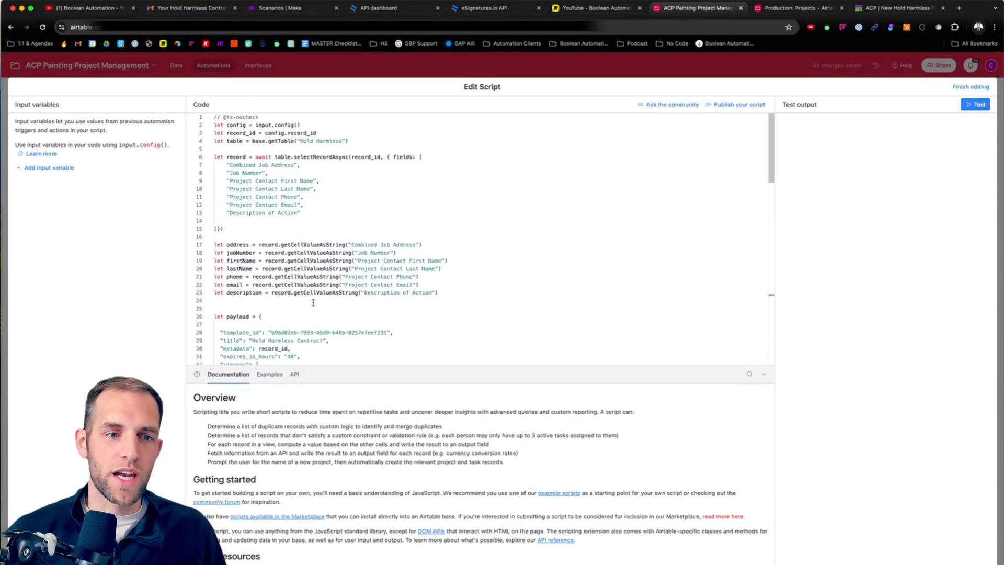
pyautogui.scroll(-12, 314, 302)
pyautogui.scroll(12, 316, 249)
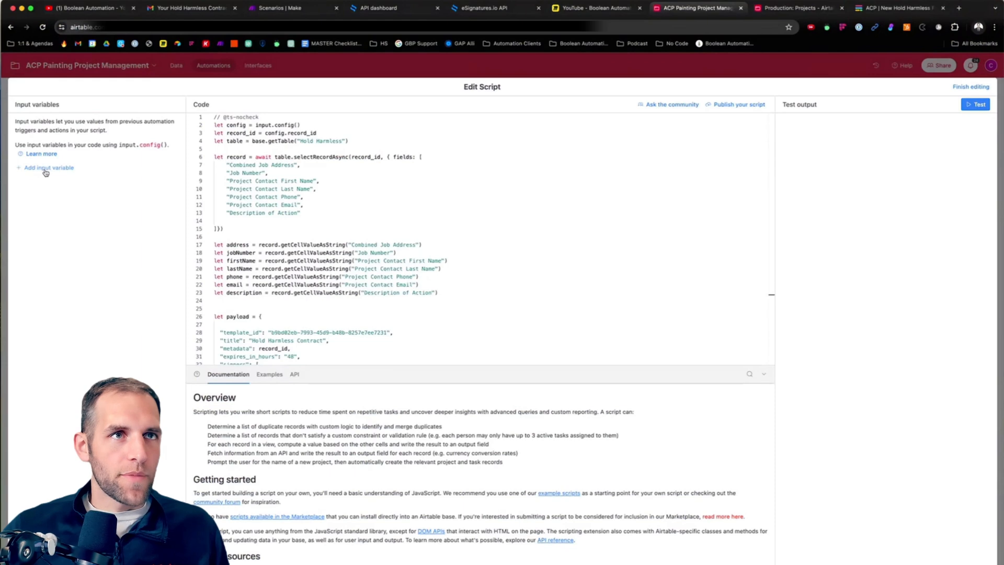
# Step: Add an input variable named record_id with the trigger's Airtable record ID as its value
pyautogui.click(46, 168)
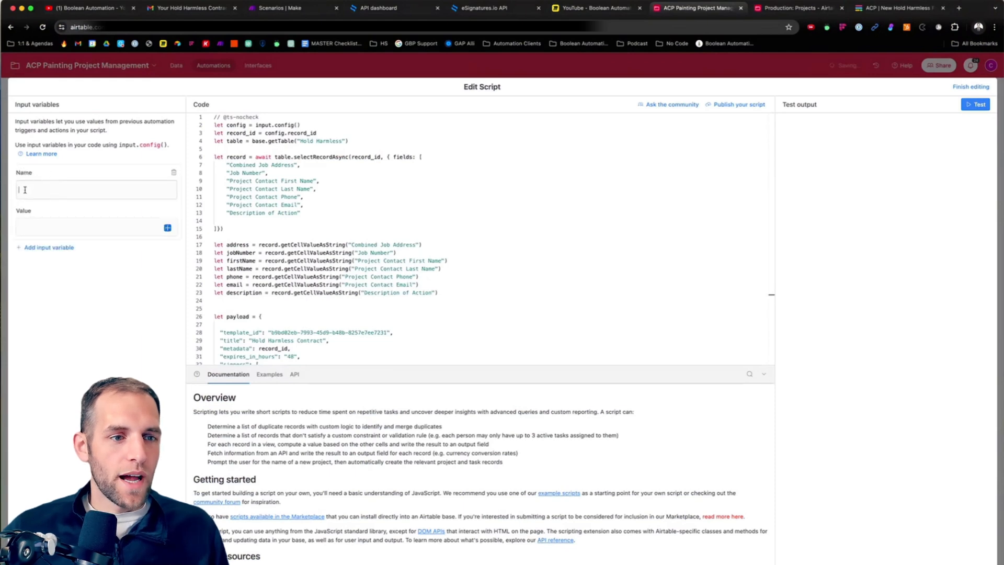
pyautogui.write('record')
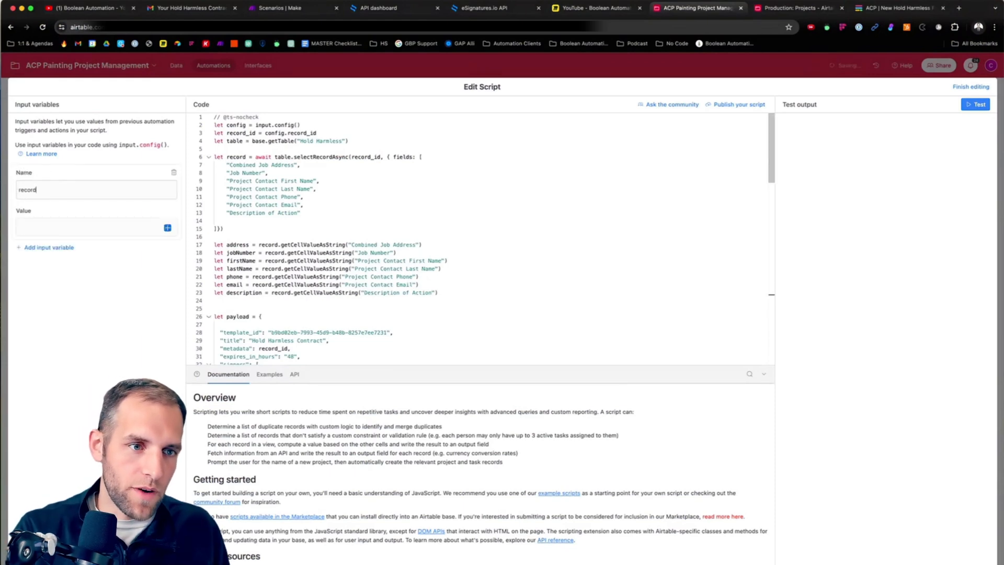
pyautogui.write('_id')
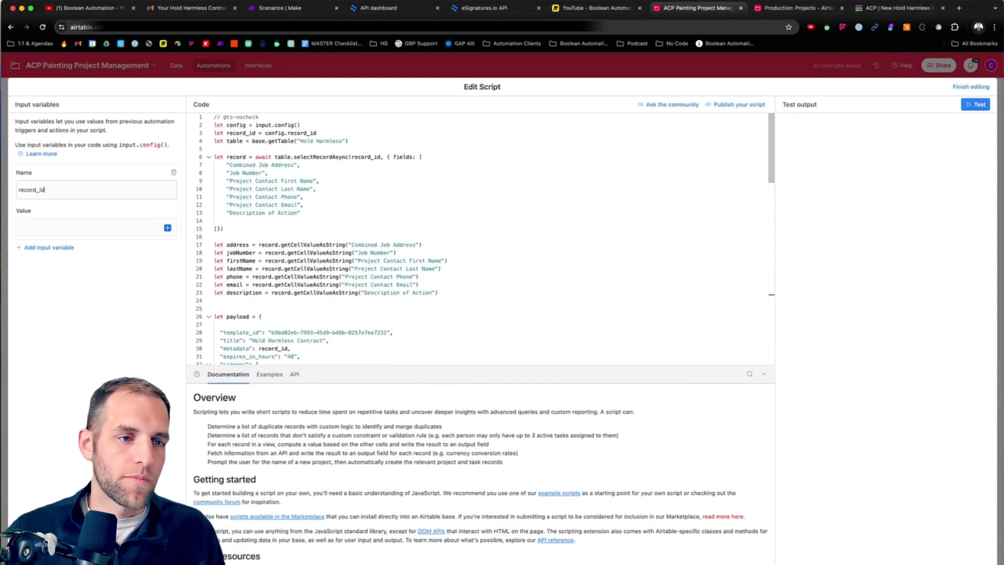
pyautogui.click(167, 228)
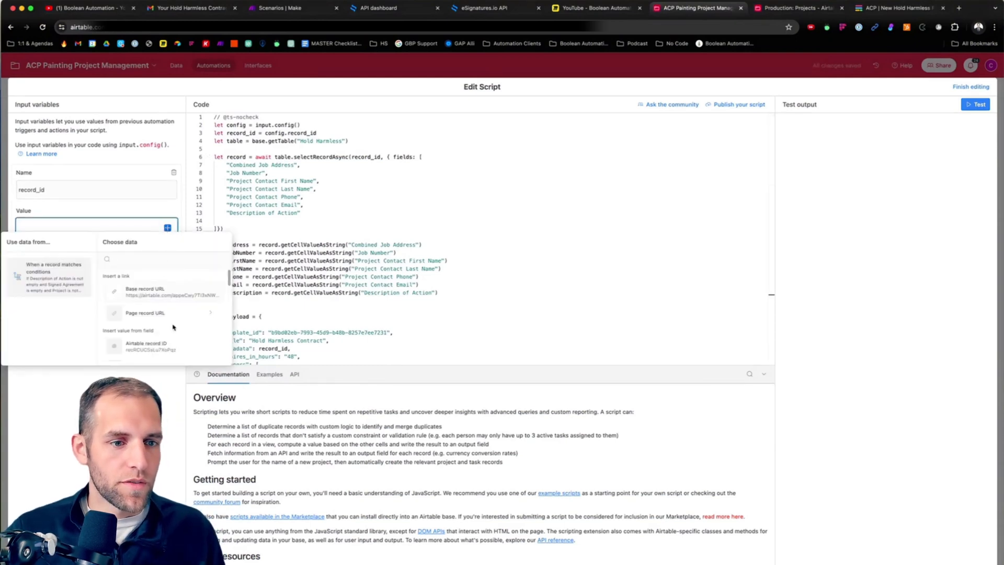
pyautogui.click(146, 345)
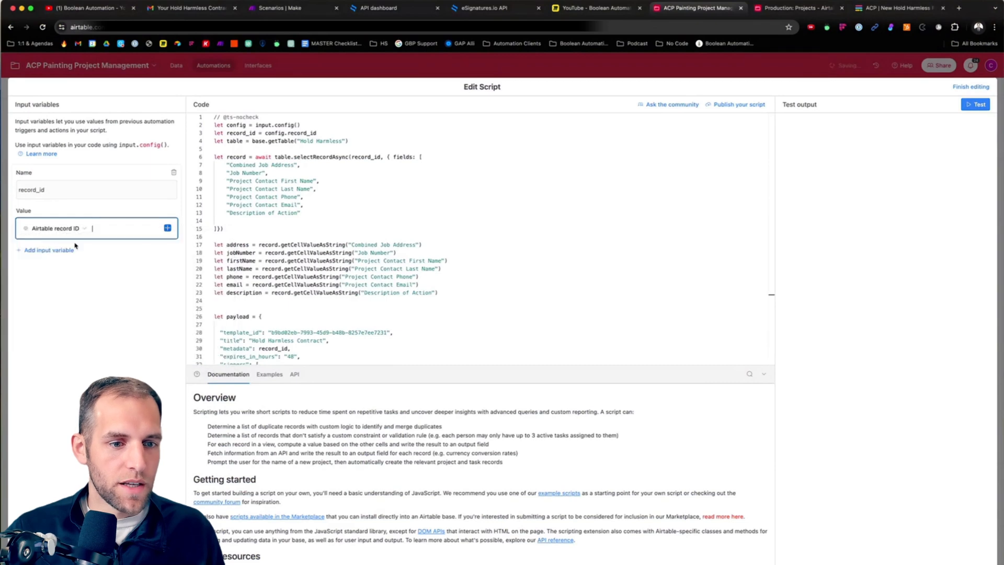
# Step: Check the record_id variable against the script's opening lines, including the config input and the "Hold Harmless" table name
pyautogui.click(63, 192)
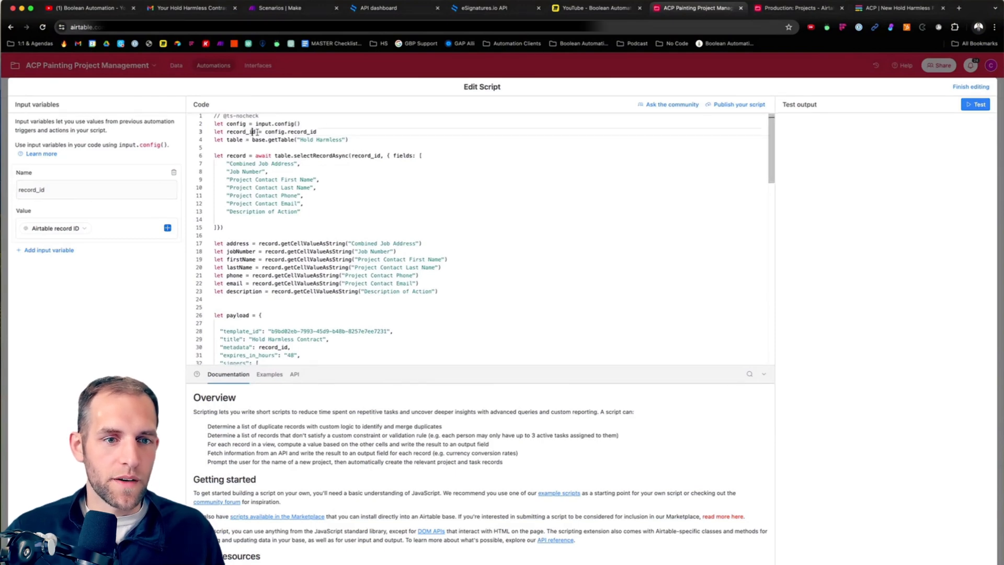
pyautogui.click(254, 132)
pyautogui.click(255, 125)
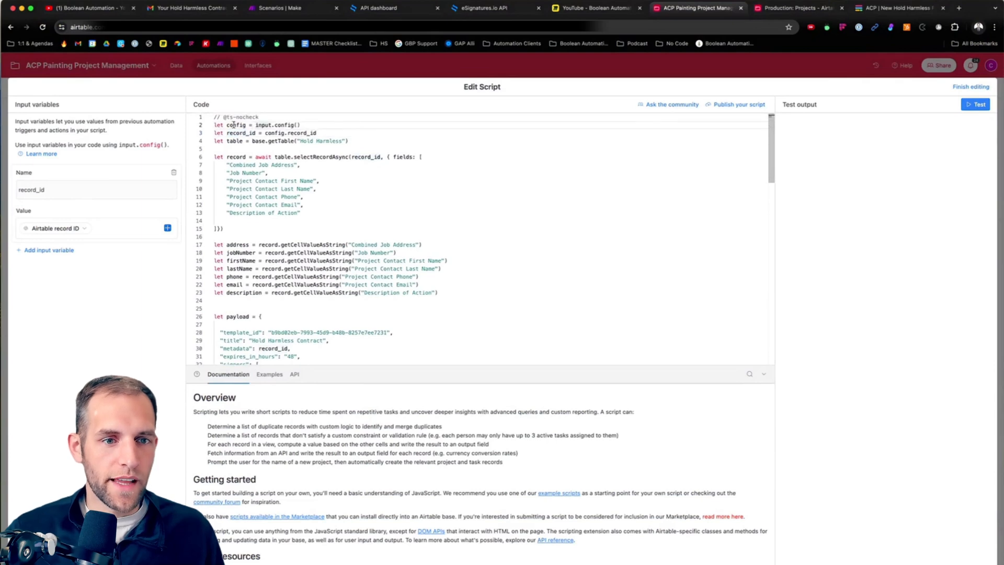
pyautogui.moveTo(226, 125); pyautogui.dragTo(255, 125)
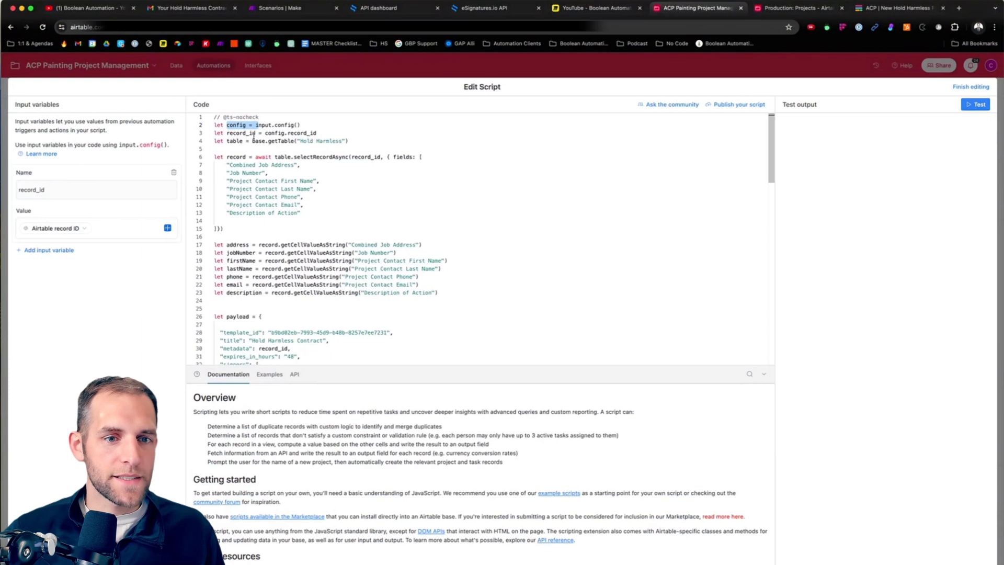
pyautogui.moveTo(300, 140); pyautogui.dragTo(340, 141)
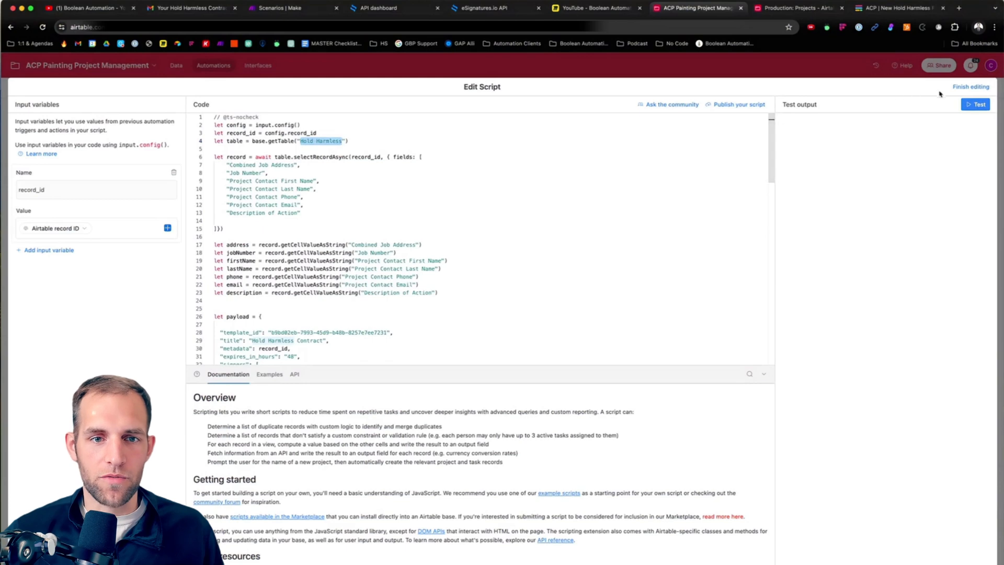
# Step: Open the base's data in a separate browser window and place it side by side with the script editor
pyautogui.click(676, 26)
pyautogui.click(795, 8)
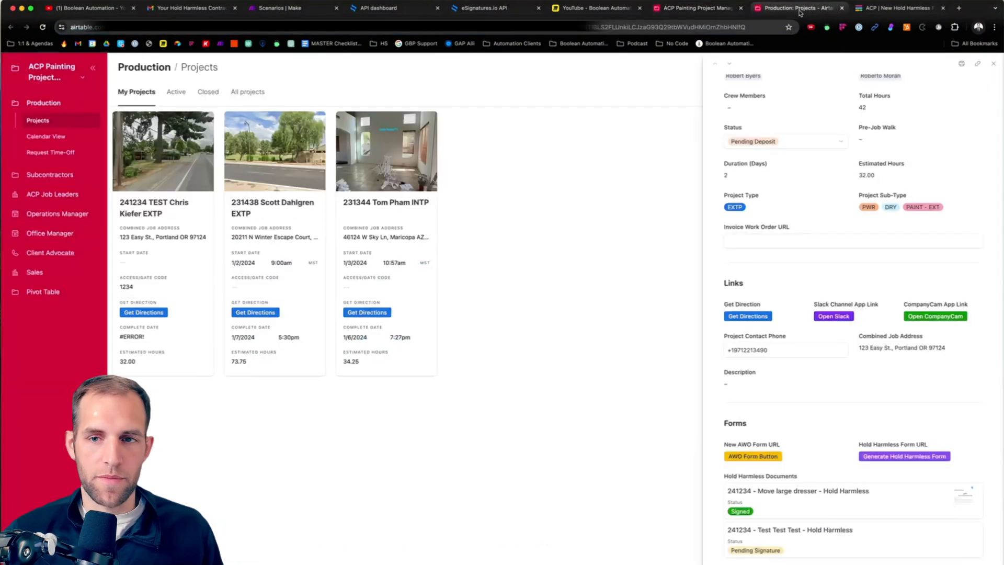
pyautogui.click(62, 84)
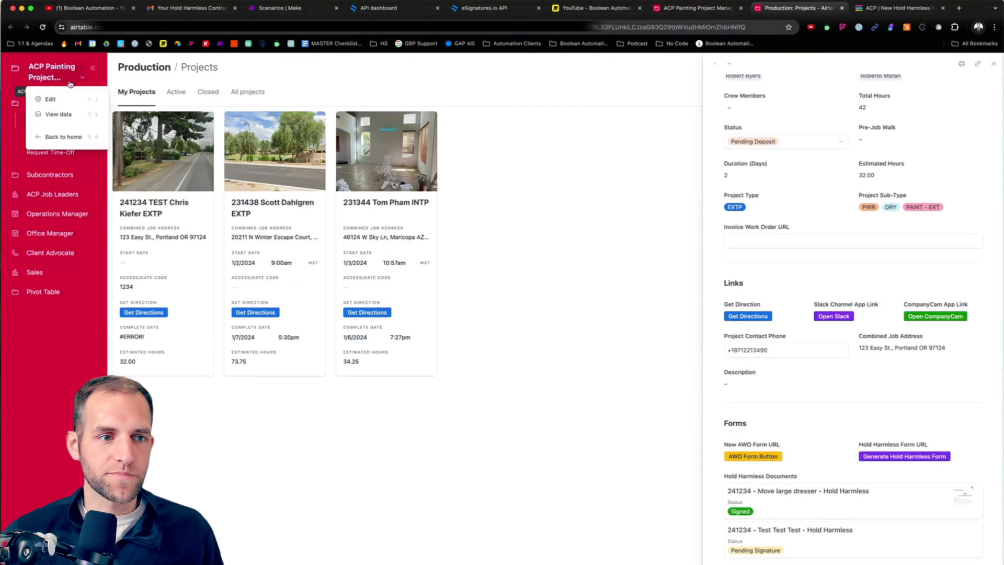
pyautogui.click(61, 112)
pyautogui.moveTo(795, 8); pyautogui.dragTo(609, 48)
pyautogui.moveTo(1000, 48); pyautogui.dragTo(1002, 49)
pyautogui.click(381, 183)
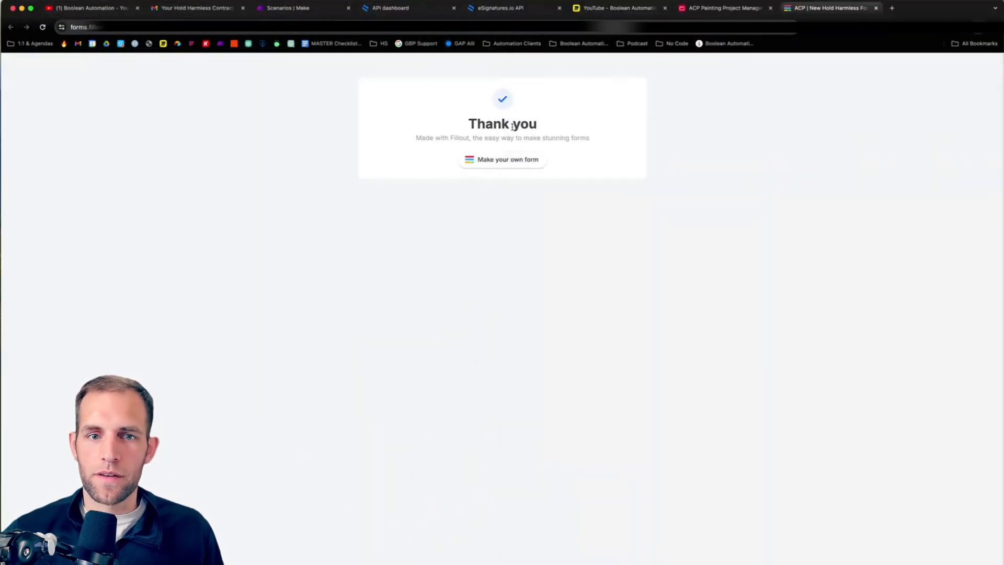
pyautogui.click(701, 10)
pyautogui.moveTo(676, 10)
pyautogui.mouseDown()
pyautogui.moveTo(669, 45)
pyautogui.moveTo(559, 38)
pyautogui.moveTo(0, 54)
pyautogui.mouseUp()
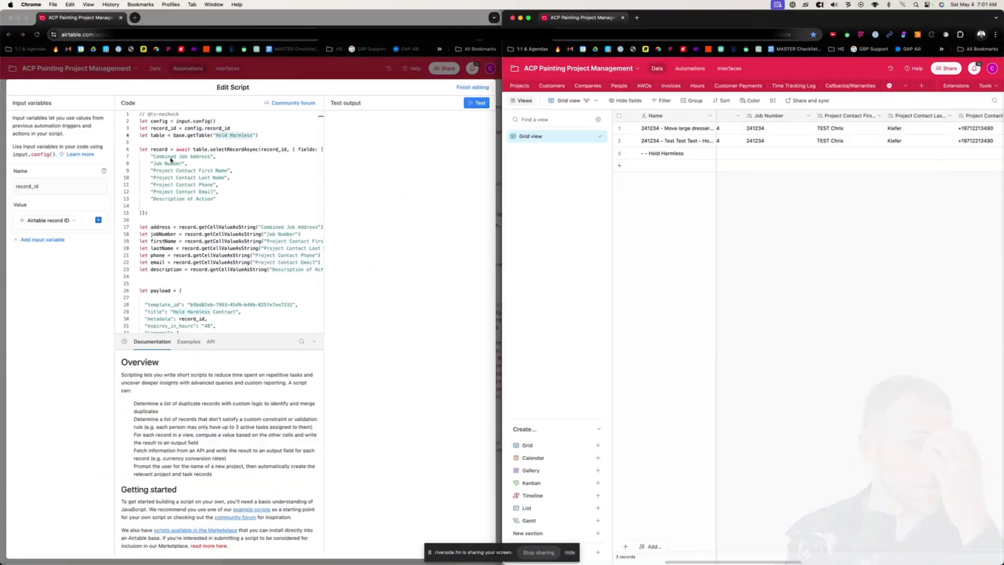
# Step: Collapse the views list and compare the Hold Harmless table's columns with the field names requested in the script
pyautogui.hscroll(5, 816, 377)
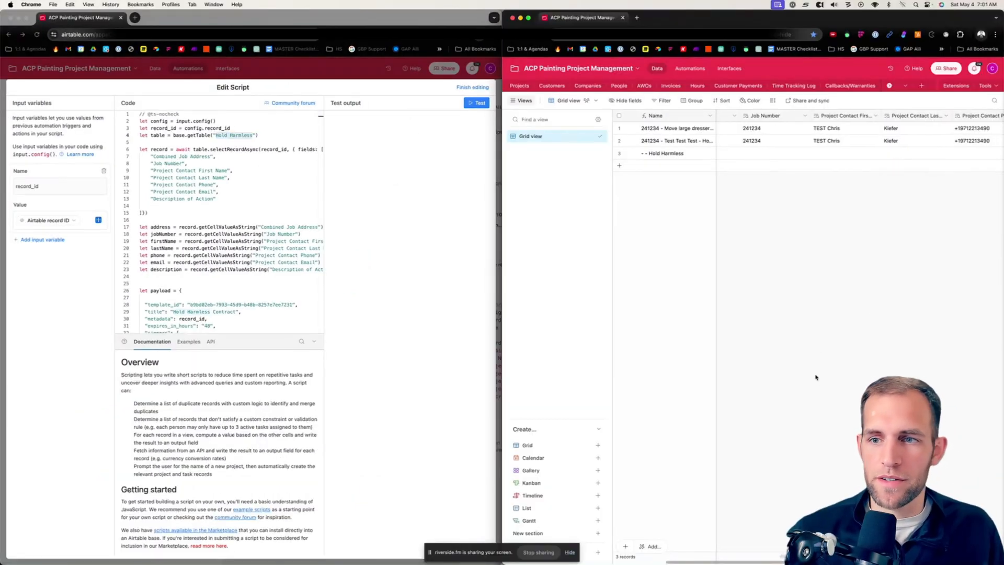
pyautogui.hscroll(-5, 841, 283)
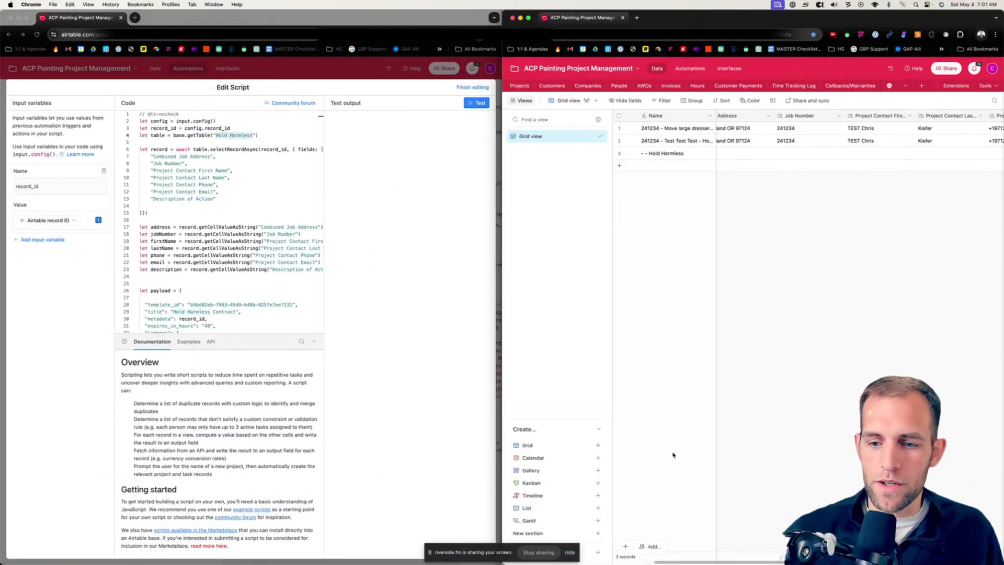
pyautogui.click(513, 100)
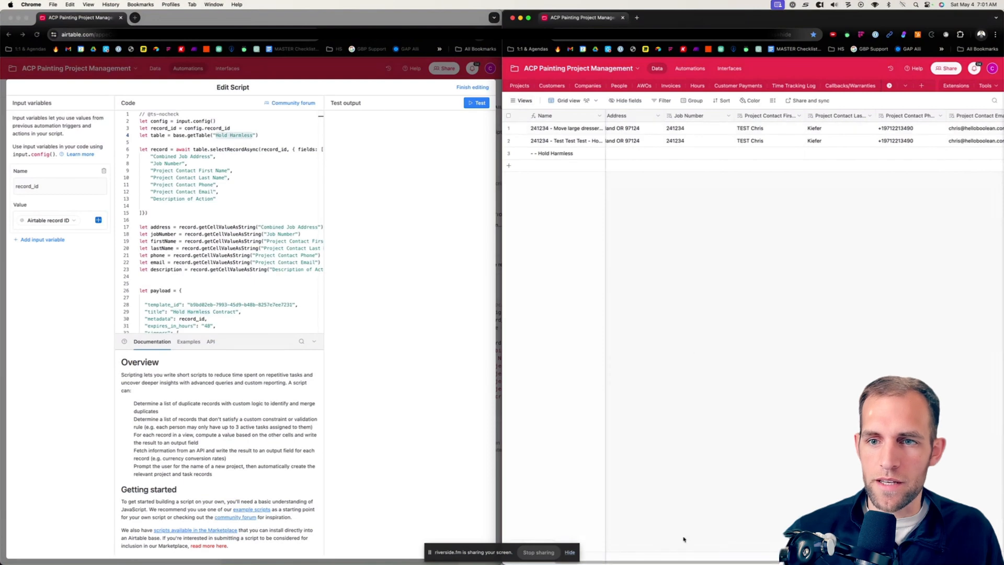
pyautogui.hscroll(-2, 684, 539)
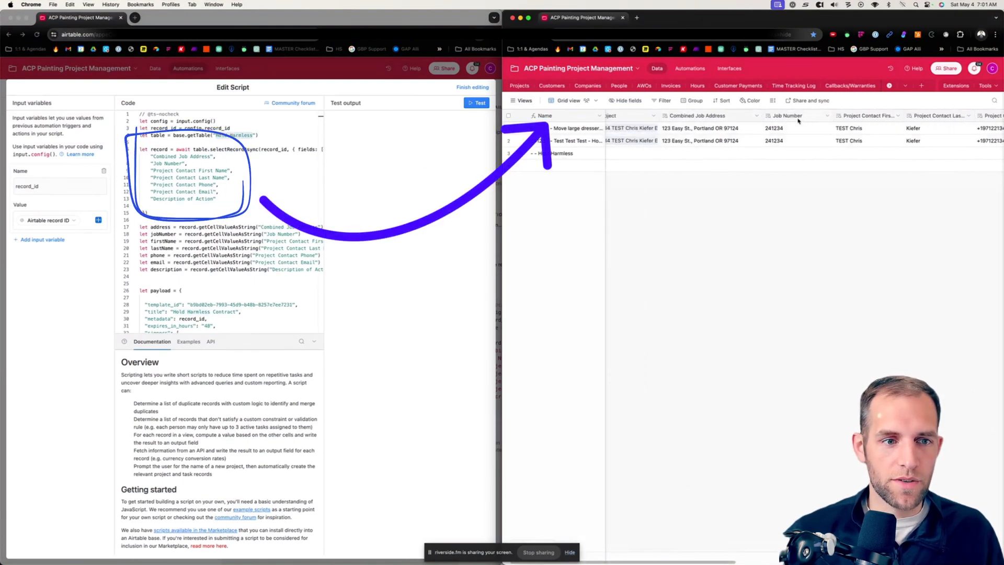
pyautogui.hscroll(4, 887, 117)
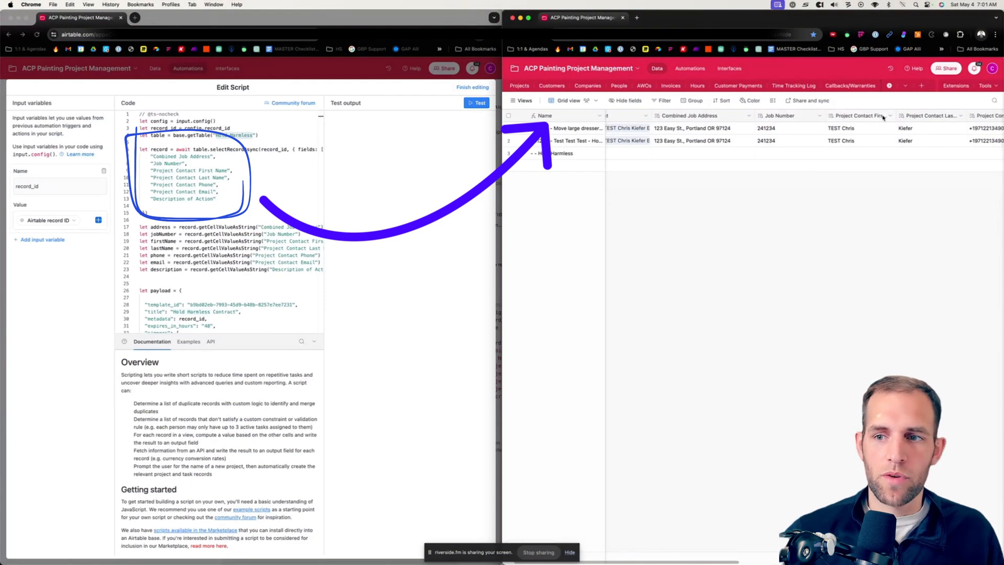
pyautogui.hscroll(5, 895, 119)
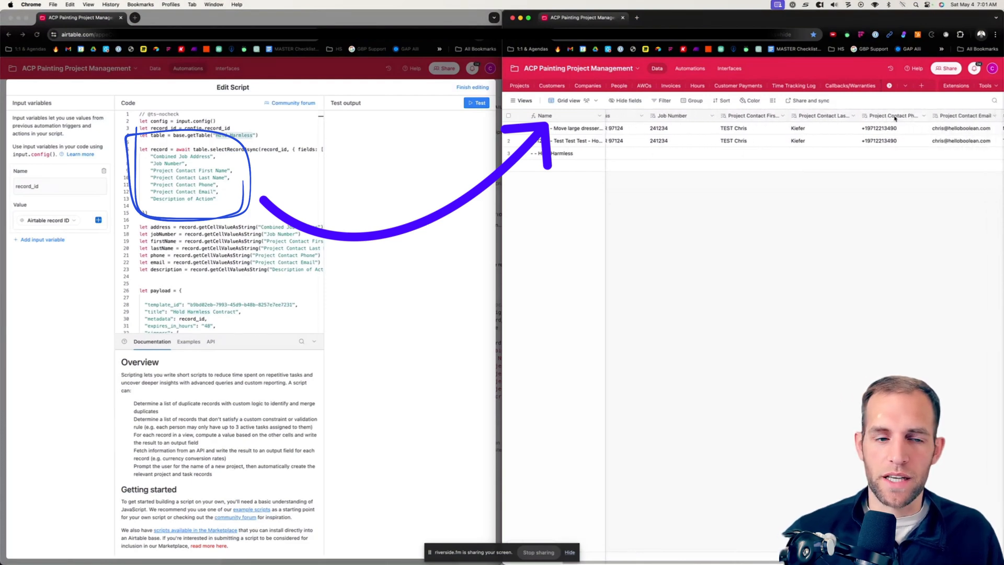
# Step: Compare the Hold Harmless table's remaining columns with the fields requested in the script's selectRecordAsync block, from "Combined Job Address" to "Description of Action"
pyautogui.hscroll(1, 896, 118)
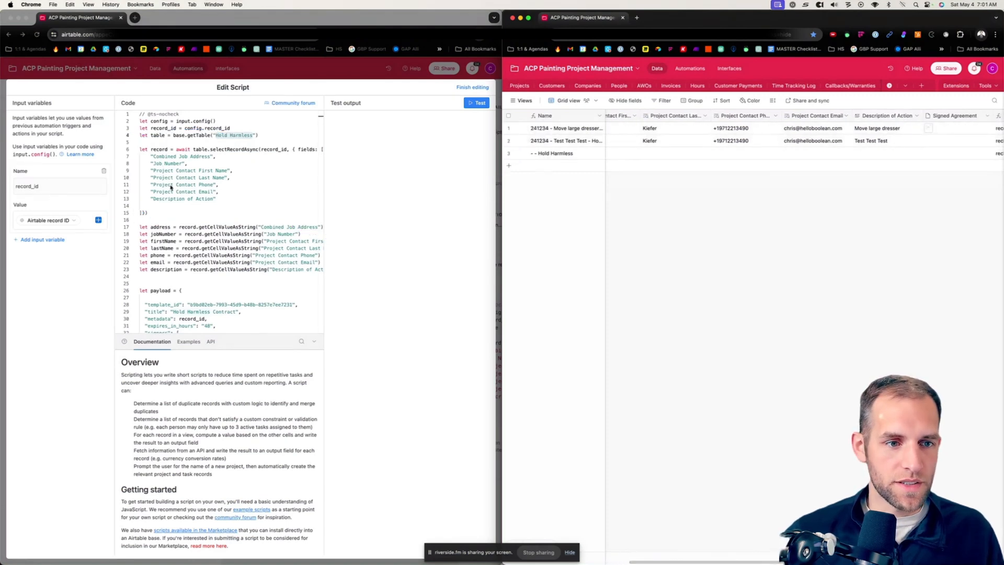
pyautogui.click(260, 214)
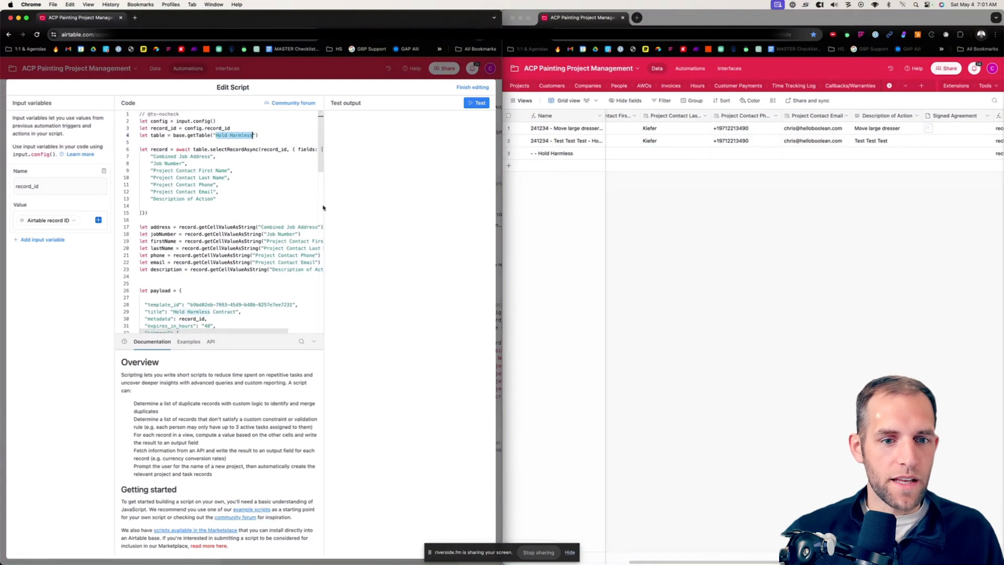
pyautogui.click(217, 221)
pyautogui.moveTo(218, 199); pyautogui.dragTo(152, 151)
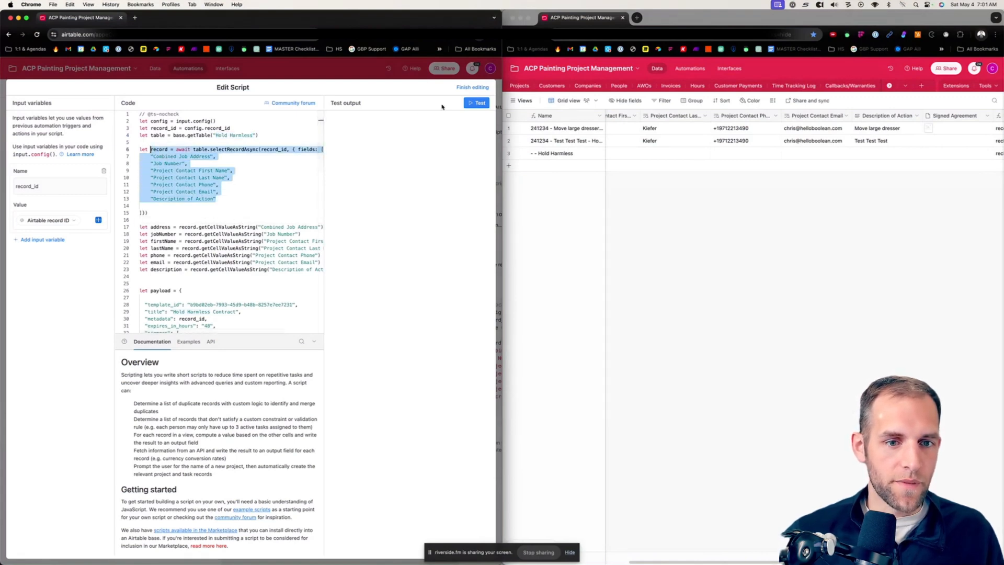
pyautogui.scroll(-2, 234, 219)
pyautogui.scroll(-1, 234, 219)
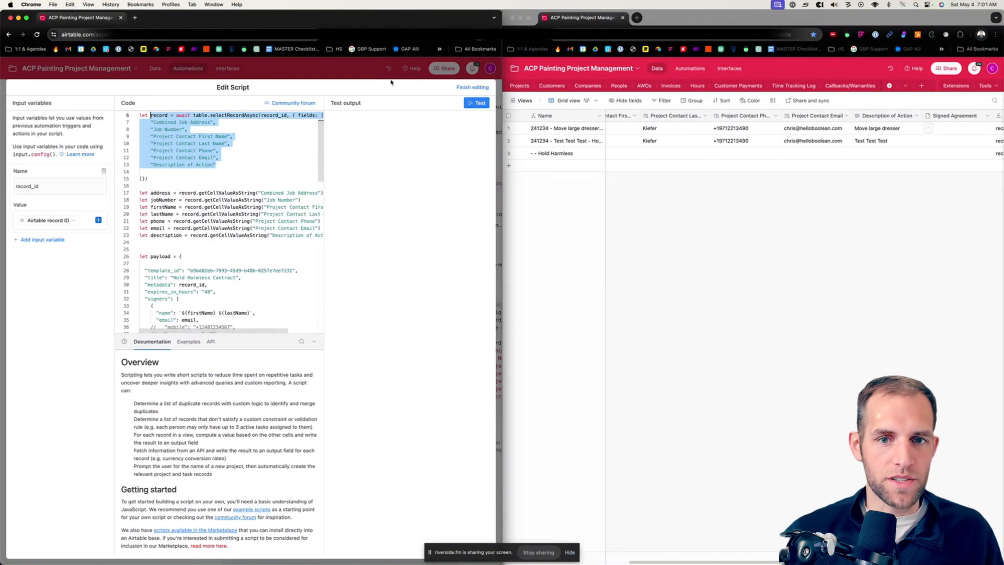
# Step: Switch to the eSignatures.io browser window and open the "ACP - Hold Harmless Agreement" contract template
pyautogui.press('super+grave')
pyautogui.press('super+grave')
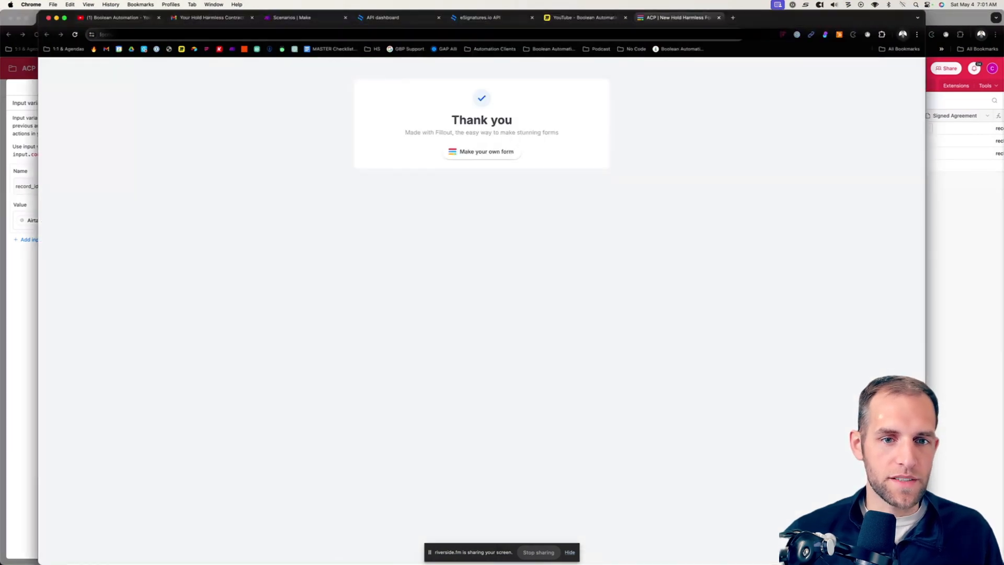
pyautogui.click(402, 18)
pyautogui.click(460, 18)
pyautogui.click(413, 19)
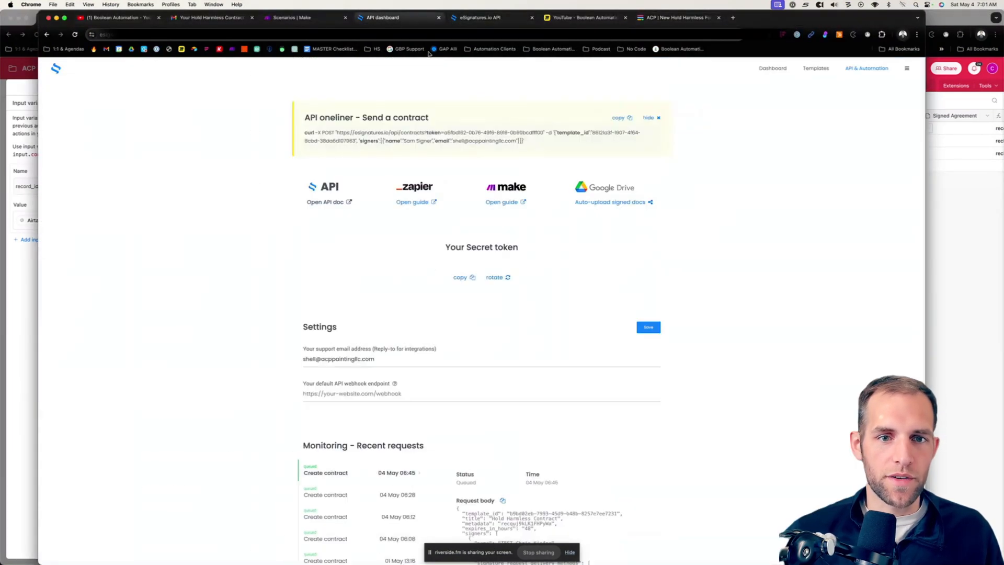
pyautogui.click(816, 69)
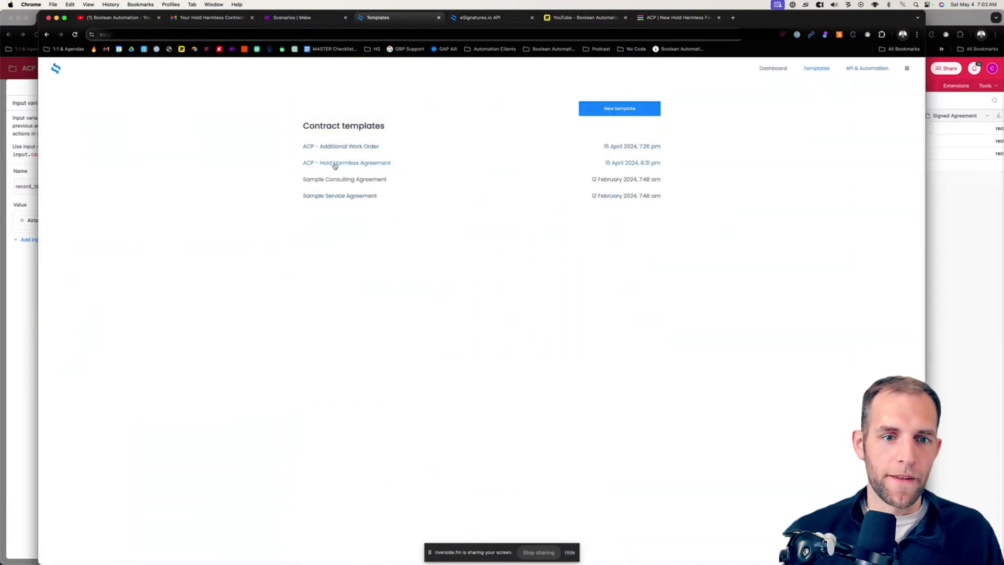
pyautogui.click(332, 163)
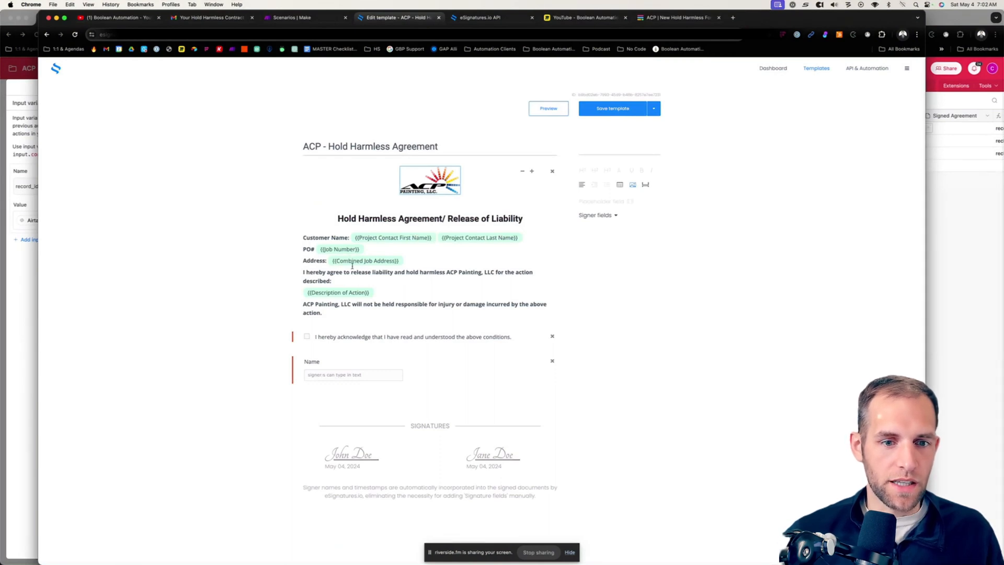
# Step: Return to the Airtable script editor, widen its window, and check how fields such as "Combined Job Address" and "Project Contact Email" are assigned to variables
pyautogui.click(25, 296)
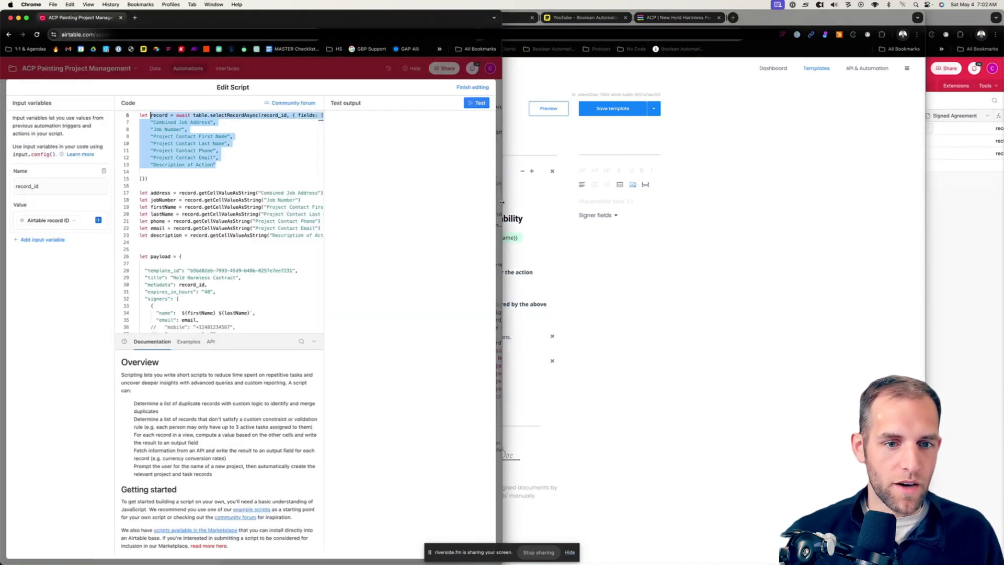
pyautogui.moveTo(502, 202); pyautogui.dragTo(623, 192)
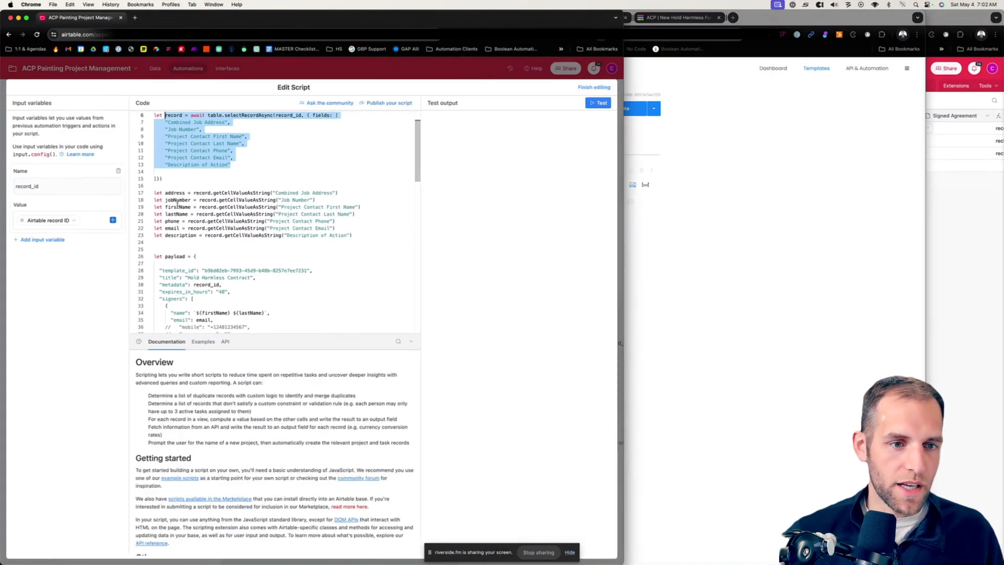
pyautogui.scroll(-3, 187, 250)
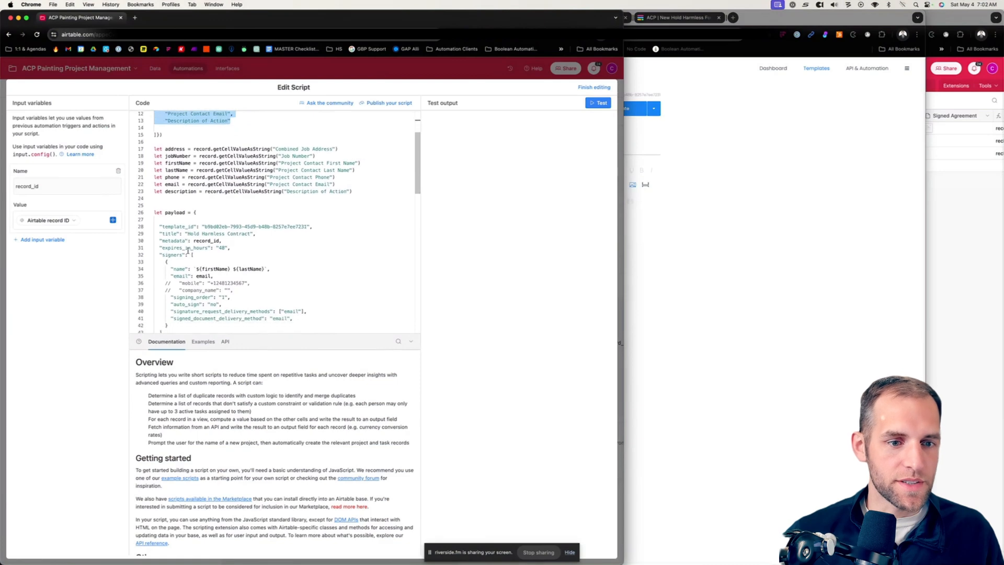
pyautogui.scroll(1, 272, 156)
pyautogui.moveTo(275, 155); pyautogui.dragTo(332, 157)
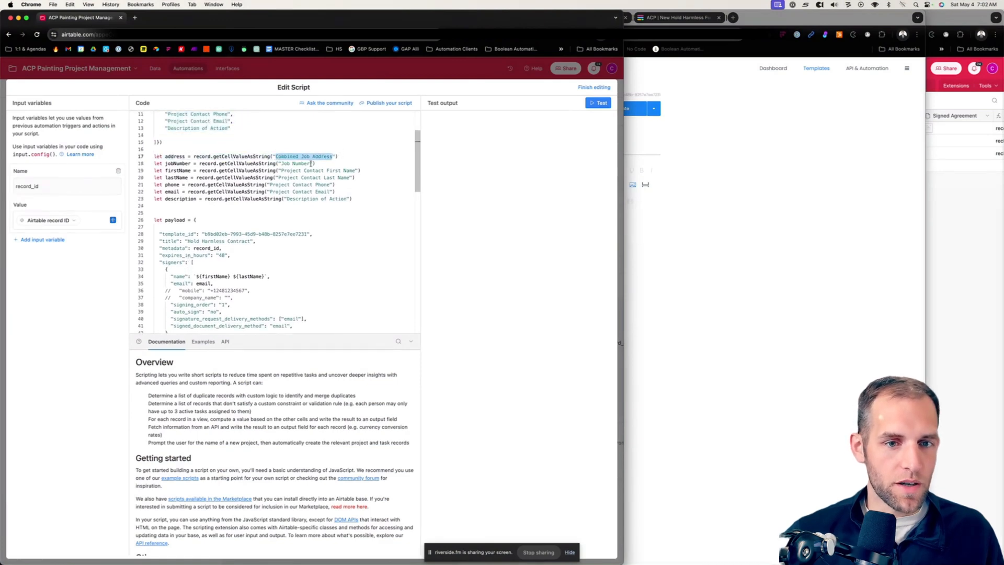
pyautogui.scroll(5, 309, 165)
pyautogui.scroll(-6, 219, 198)
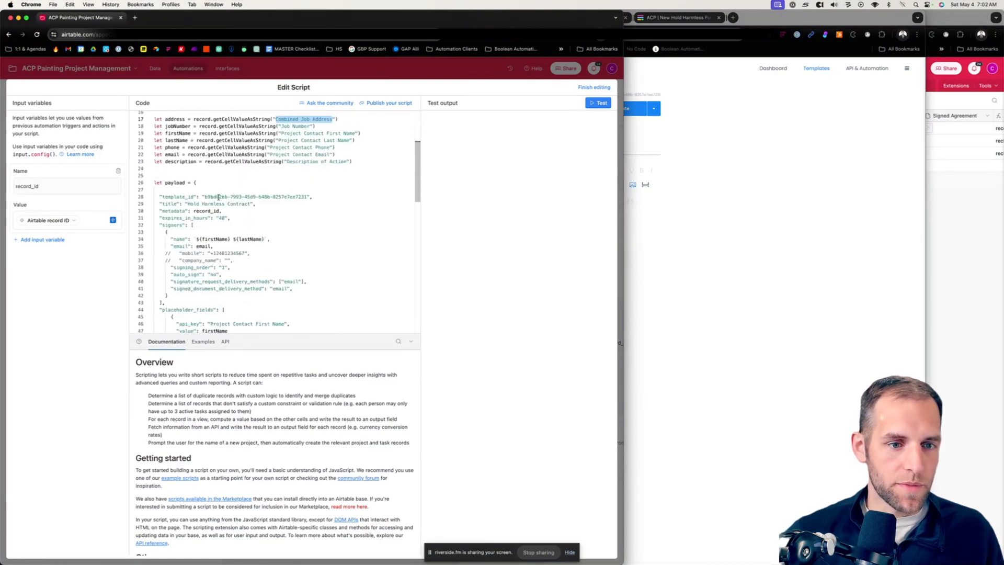
pyautogui.scroll(2, 228, 250)
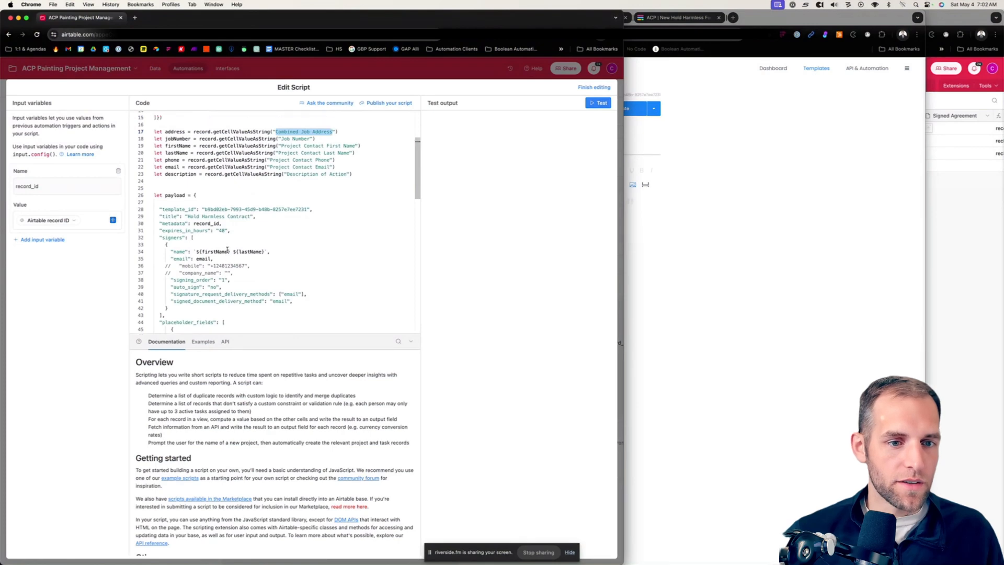
pyautogui.click(165, 171)
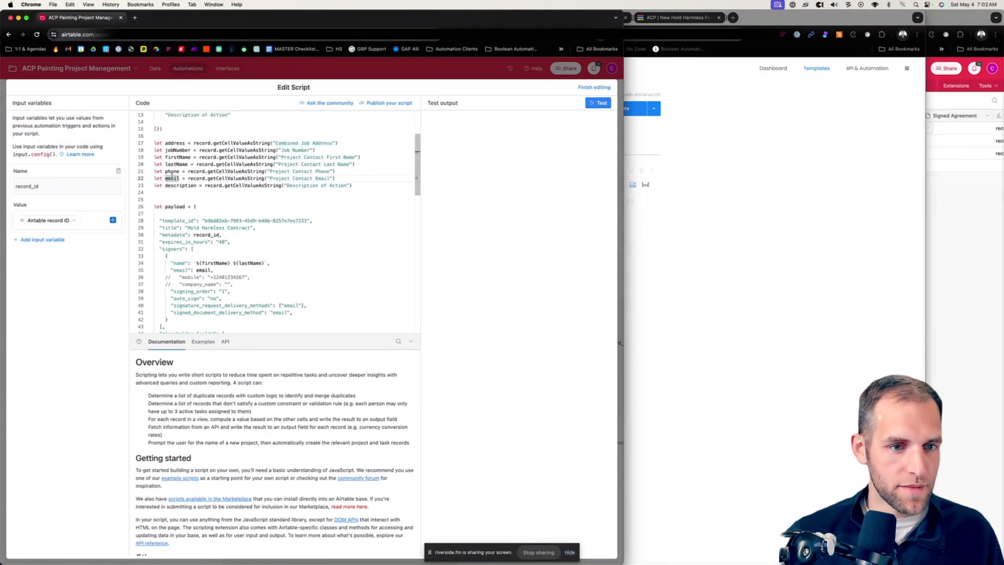
pyautogui.doubleClick(172, 178)
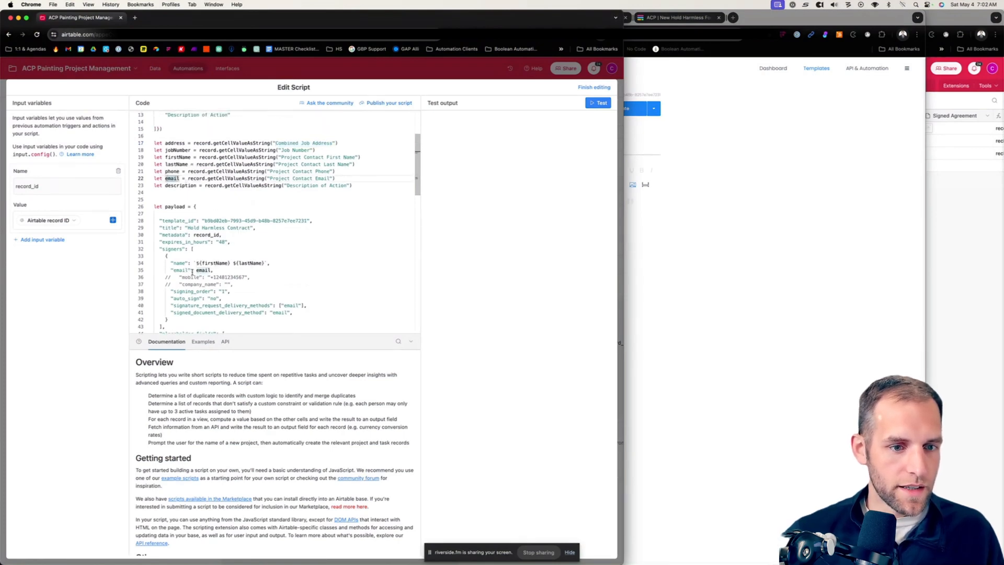
# Step: Examine the payload's signers block and the api_key and value pairs under placeholder_fields
pyautogui.scroll(-2, 204, 230)
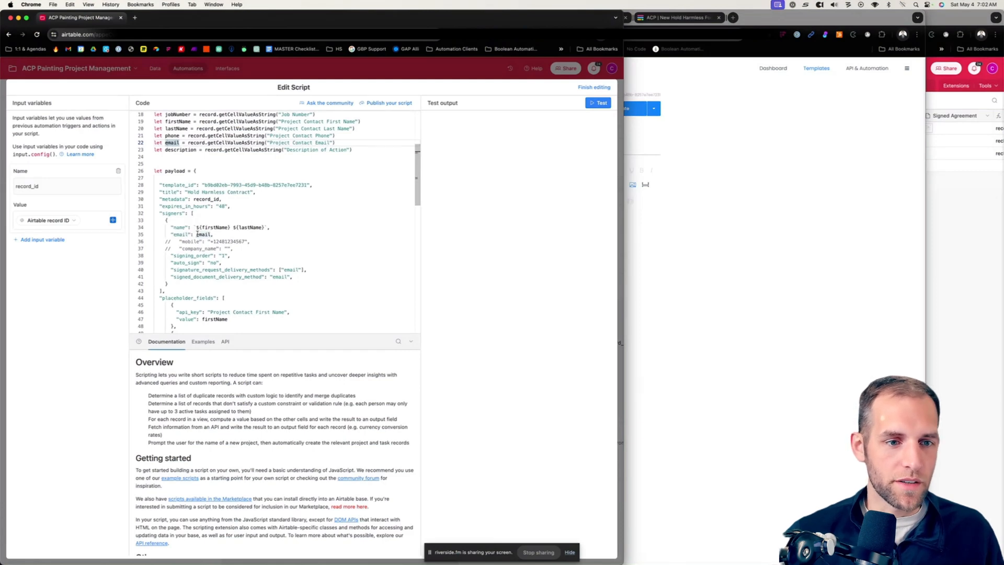
pyautogui.scroll(-3, 220, 228)
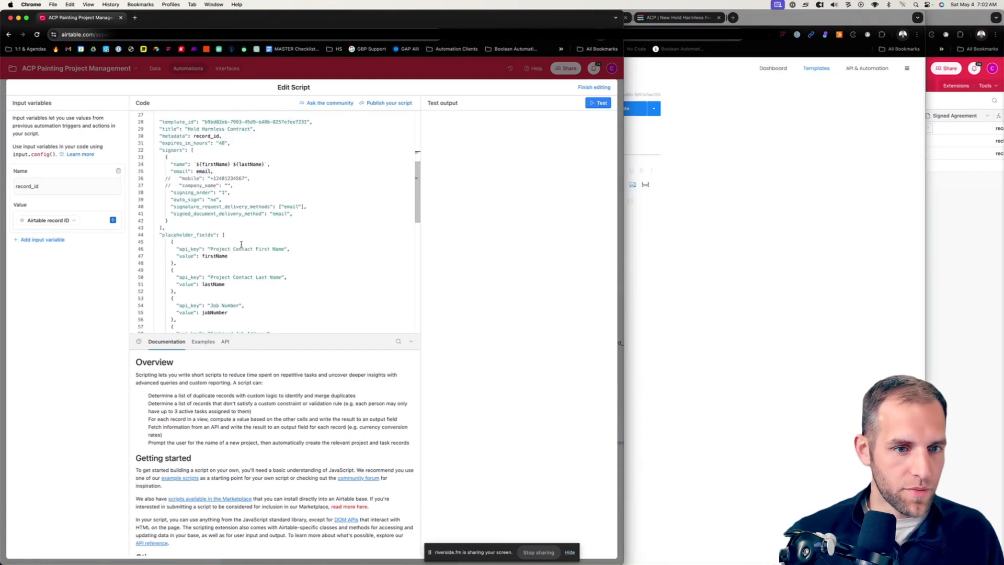
pyautogui.scroll(-3, 242, 244)
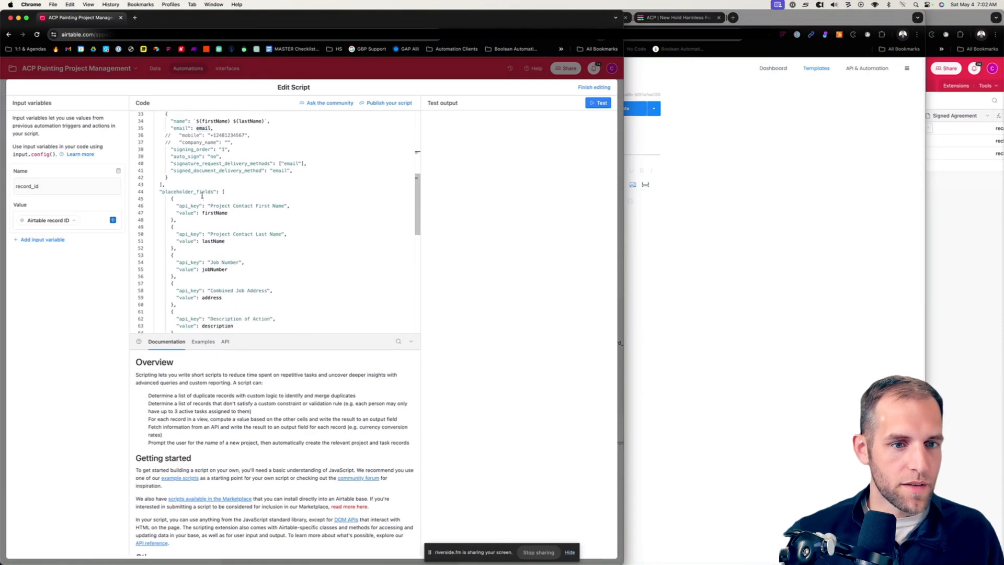
pyautogui.scroll(-5, 202, 196)
pyautogui.scroll(3, 214, 209)
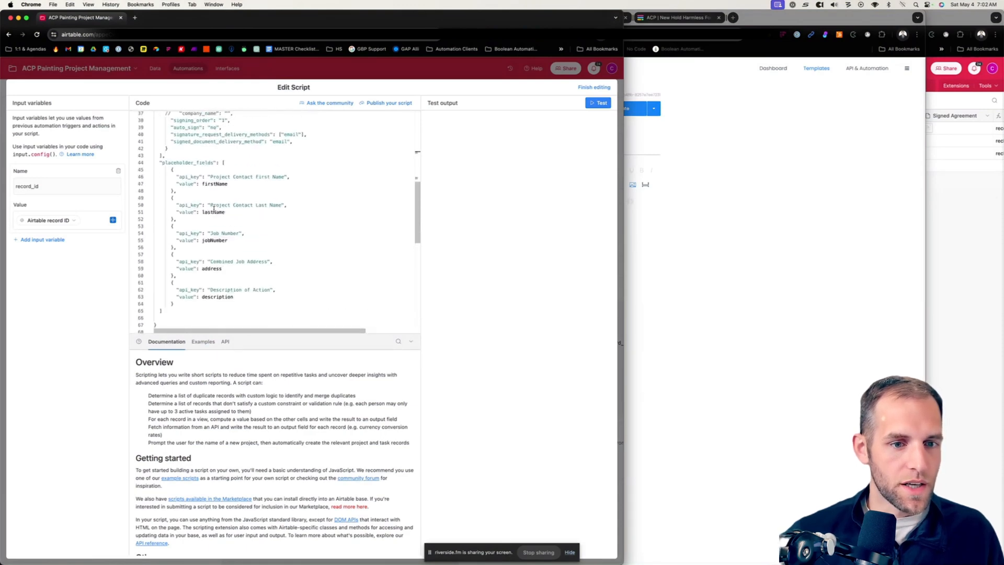
pyautogui.scroll(2, 212, 207)
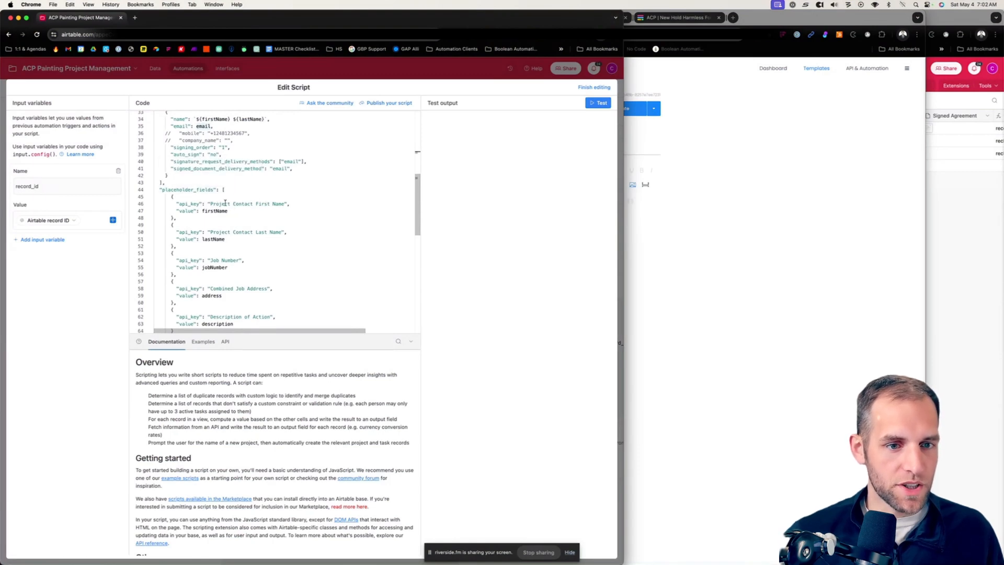
pyautogui.scroll(-2, 221, 264)
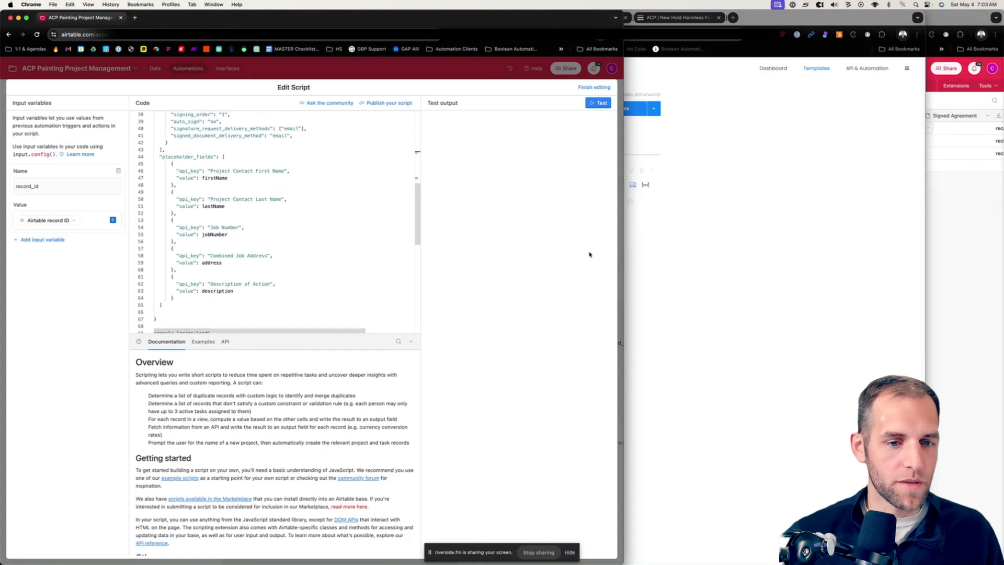
# Step: Compare the "Project Contact First Name" api_key with the eSignatures.io template placeholder and trace its firstName value to the variable assignments
pyautogui.moveTo(210, 171); pyautogui.dragTo(284, 171)
pyautogui.click(701, 239)
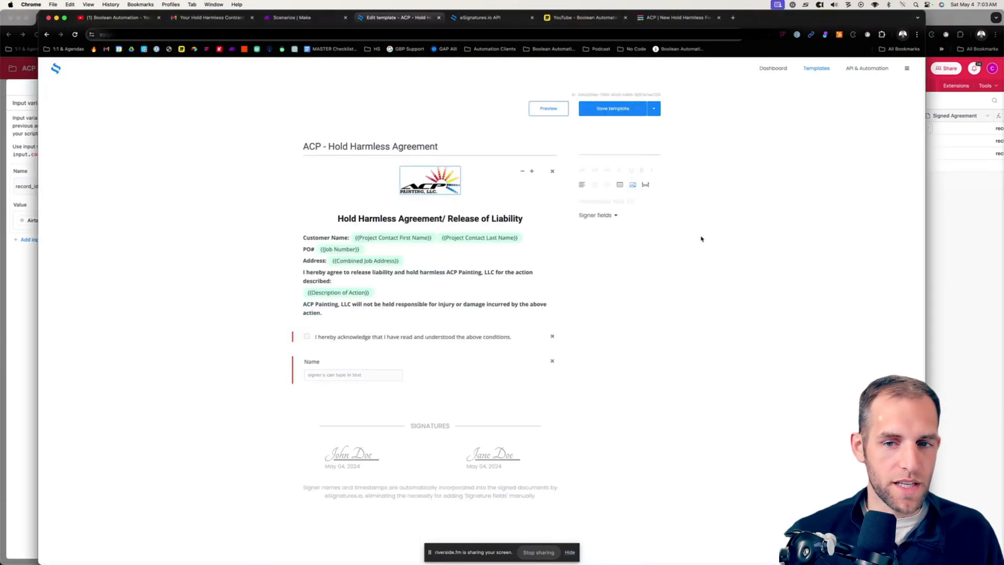
pyautogui.click(33, 276)
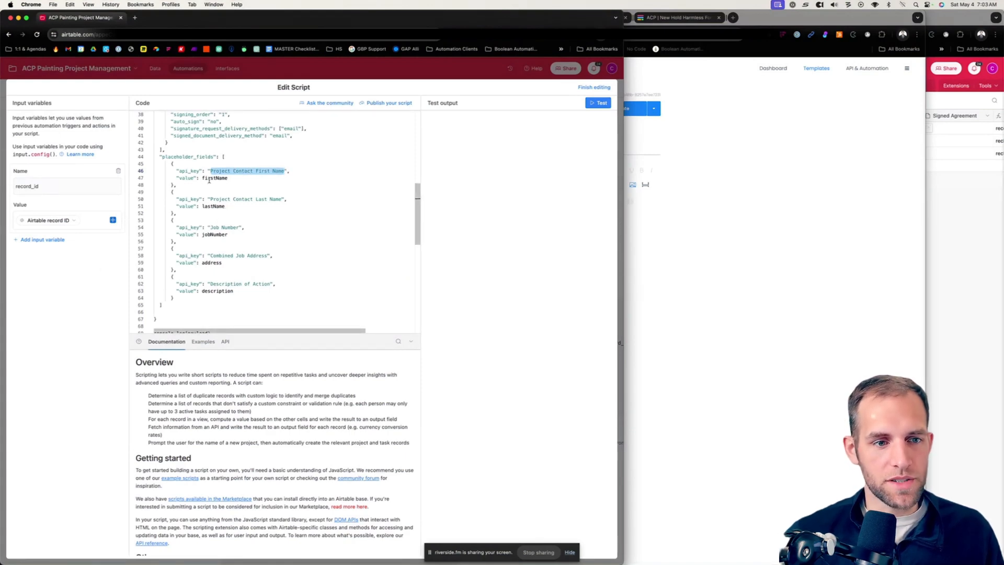
pyautogui.scroll(2, 211, 183)
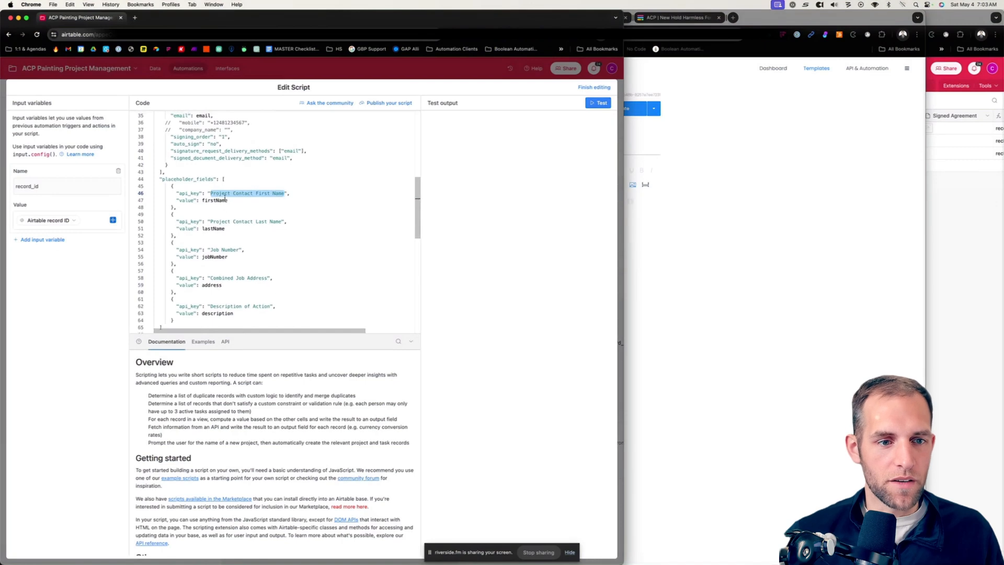
pyautogui.scroll(7, 226, 199)
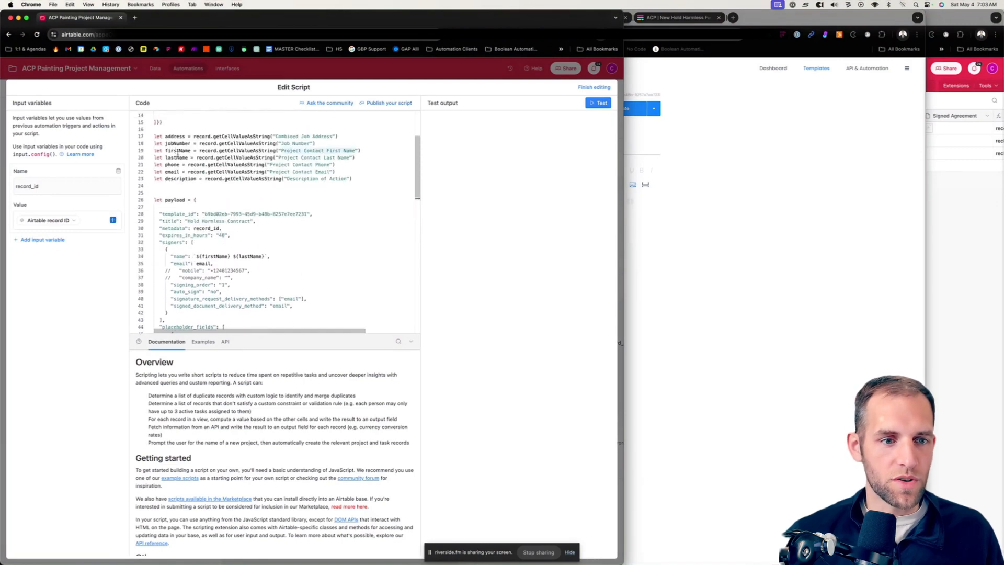
pyautogui.scroll(-9, 342, 152)
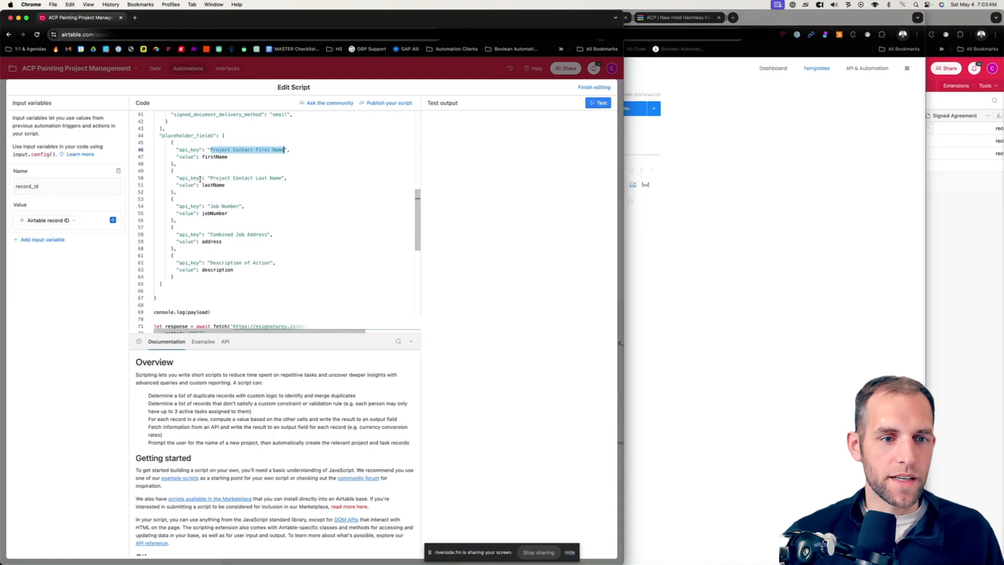
# Step: Check the template's last name placeholder against the "Project Contact Last Name" api_key and trace its lastName value in the script
pyautogui.click(628, 232)
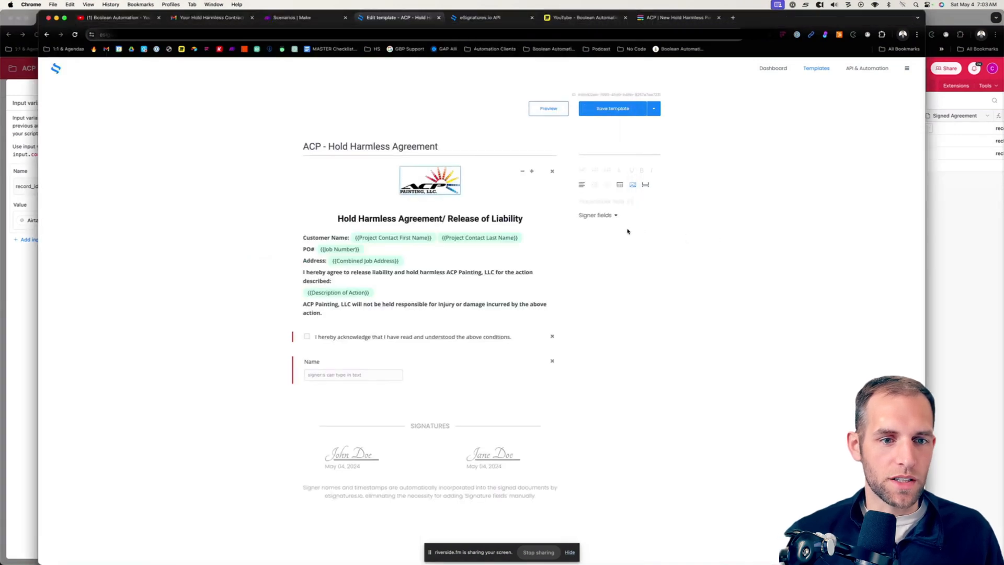
pyautogui.click(33, 267)
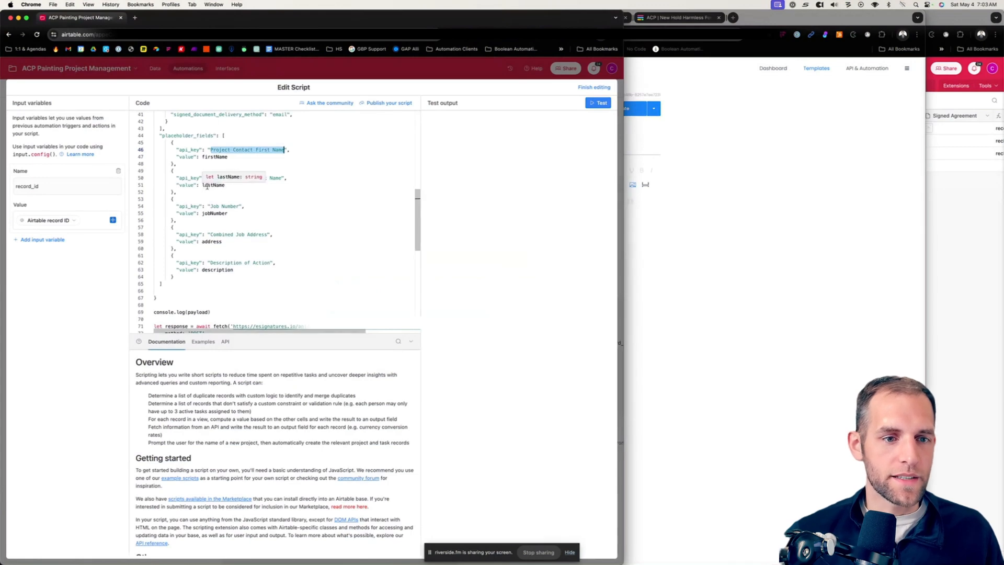
pyautogui.scroll(10, 204, 185)
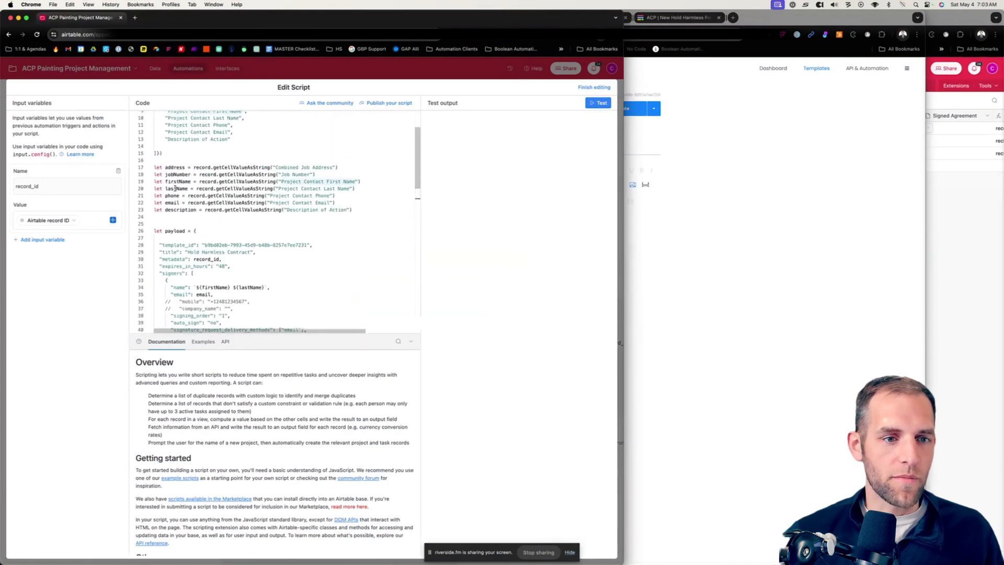
pyautogui.scroll(-6, 184, 191)
pyautogui.scroll(-2, 188, 193)
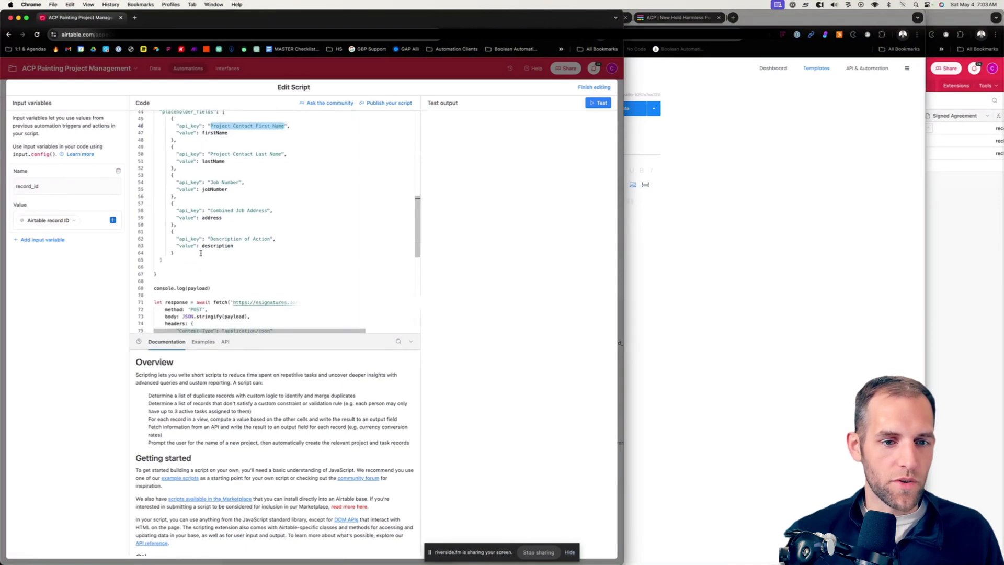
# Step: Examine the fetch call near the script's end, including the eSignatures URL, POST method, payload body and Content-Type header
pyautogui.scroll(-3, 201, 253)
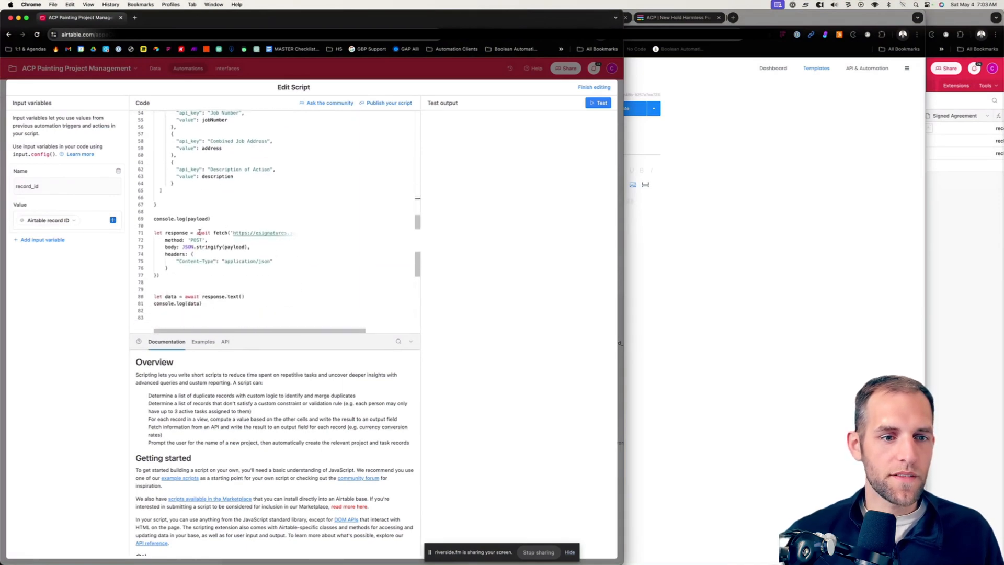
pyautogui.scroll(-2, 199, 232)
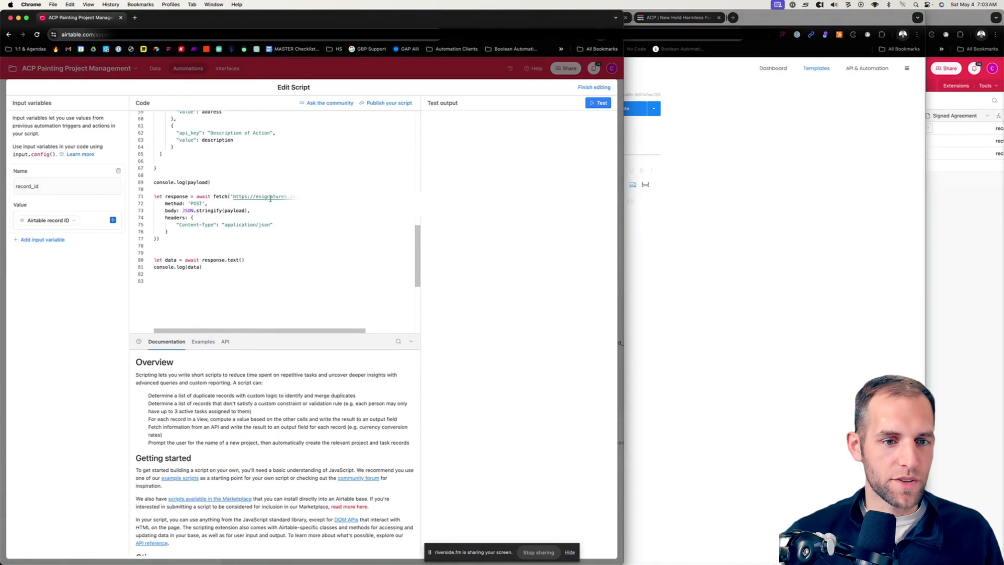
pyautogui.hscroll(3, 271, 198)
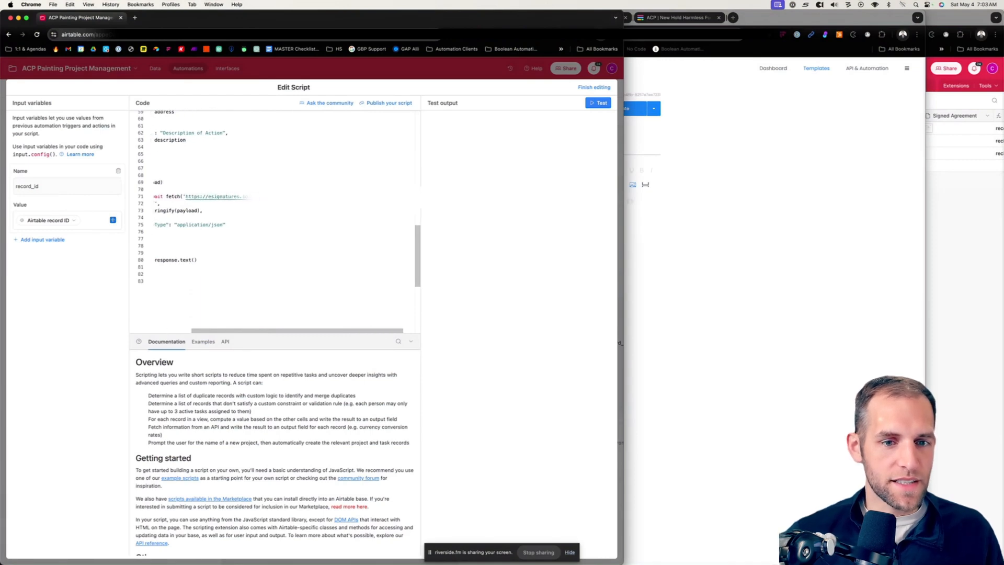
# Step: Find the "Send a contract" example request in the eSignatures.io API documentation and copy its endpoint URL
pyautogui.click(796, 202)
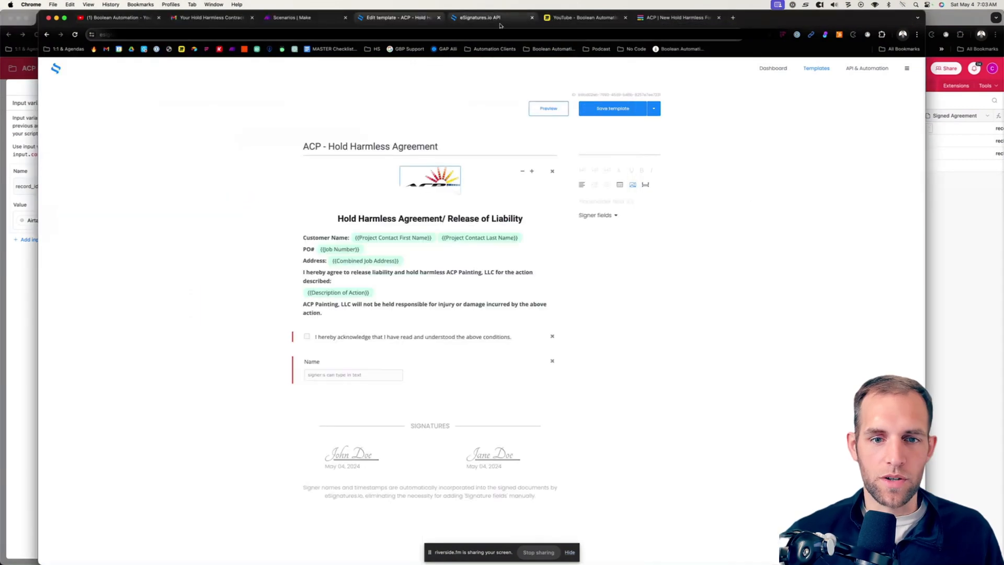
pyautogui.click(486, 18)
pyautogui.scroll(1, 586, 278)
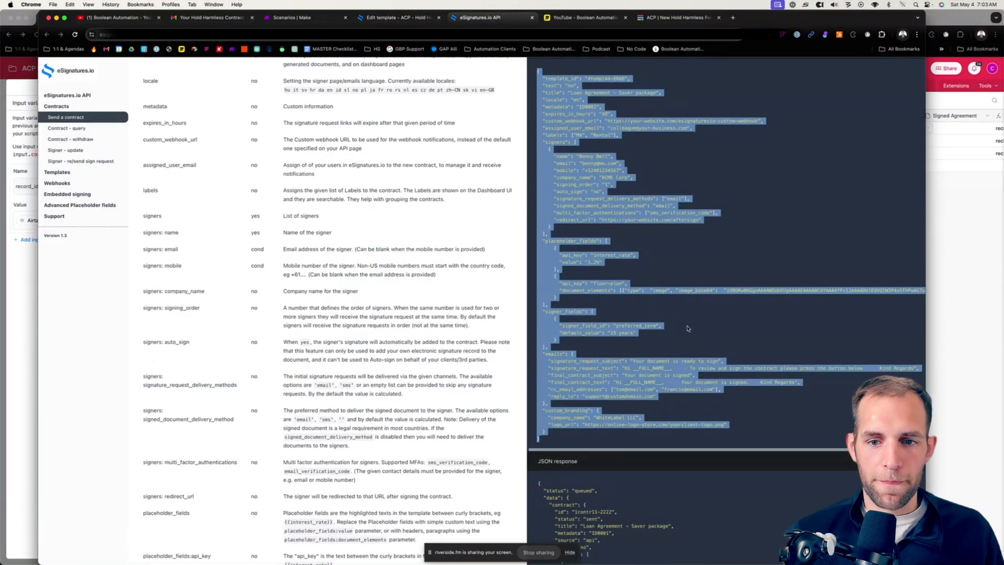
pyautogui.click(690, 328)
pyautogui.hscroll(1, 692, 328)
pyautogui.hscroll(-2, 691, 327)
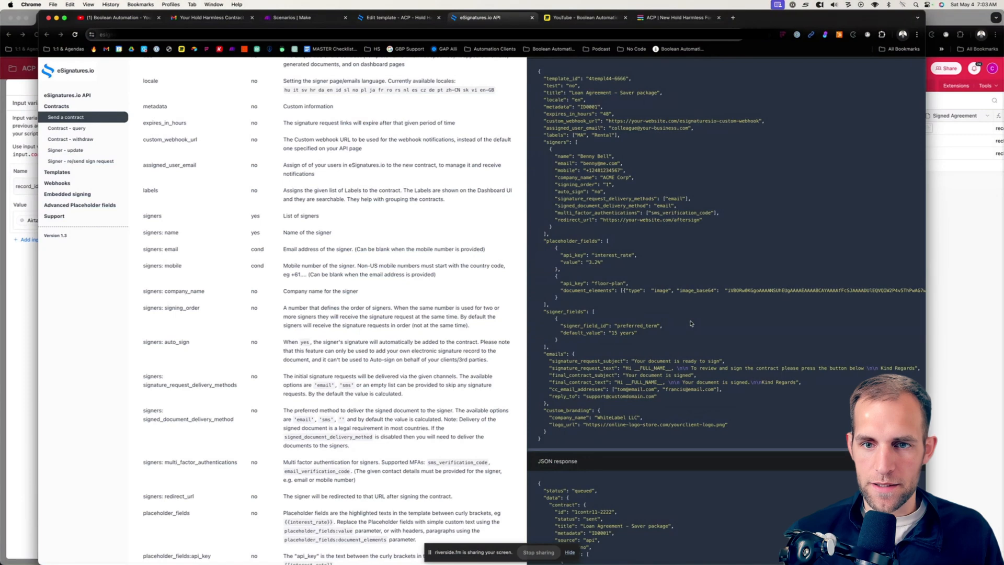
pyautogui.scroll(5, 714, 198)
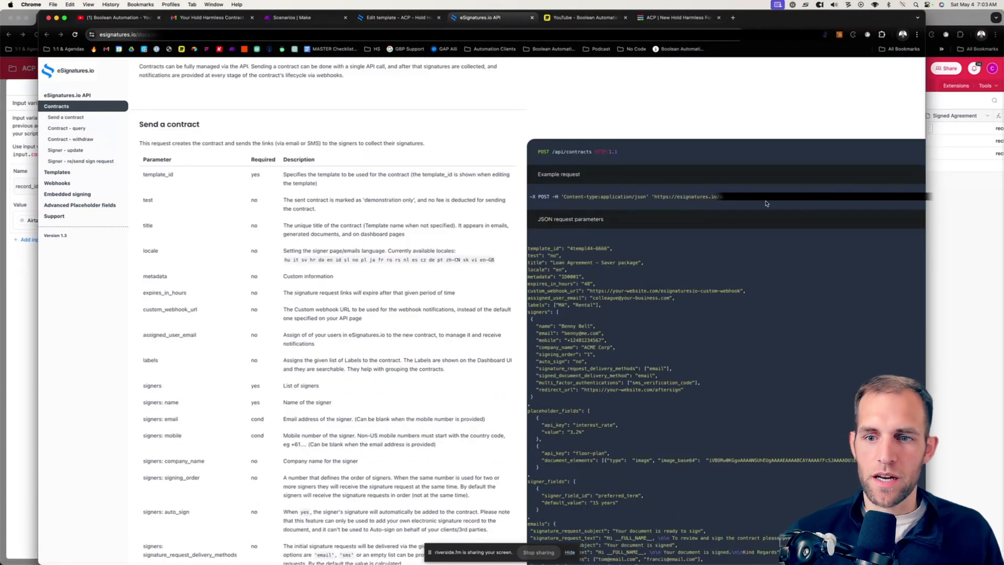
pyautogui.hscroll(2, 771, 203)
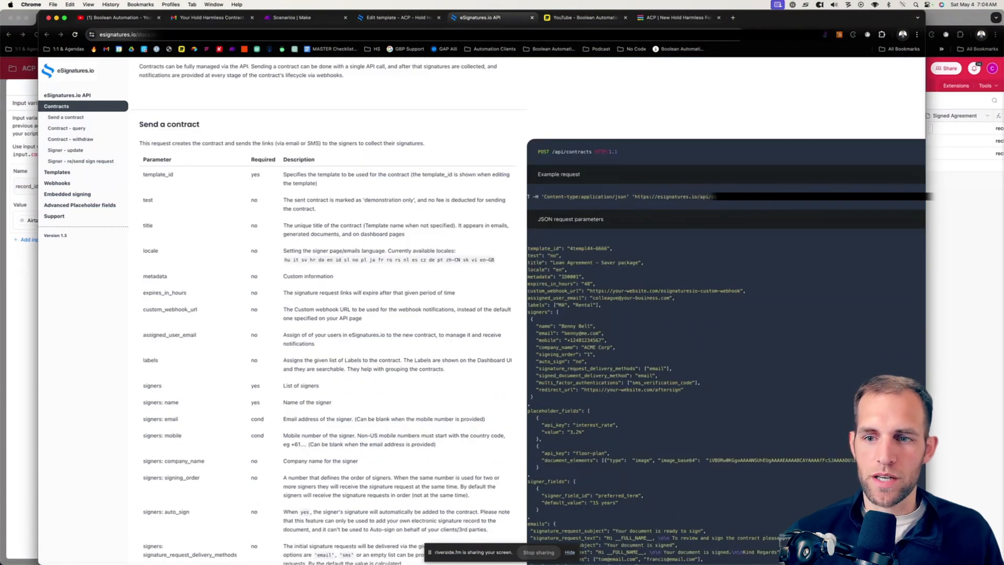
pyautogui.moveTo(716, 196); pyautogui.dragTo(633, 197)
pyautogui.press('super+c')
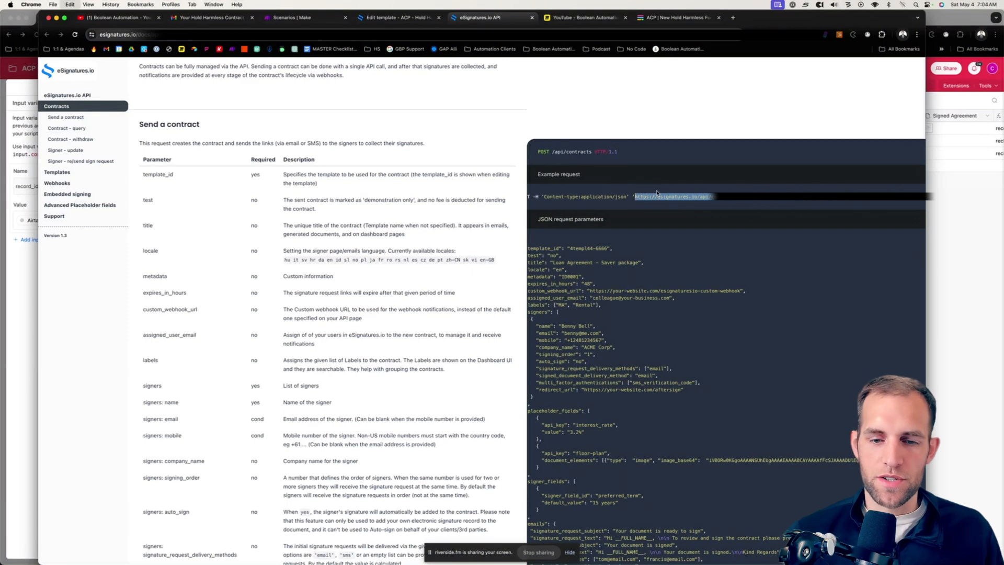
# Step: Return to the Airtable script and examine the eSignatures.io contracts URL in the fetch call, including its token parameter
pyautogui.click(26, 266)
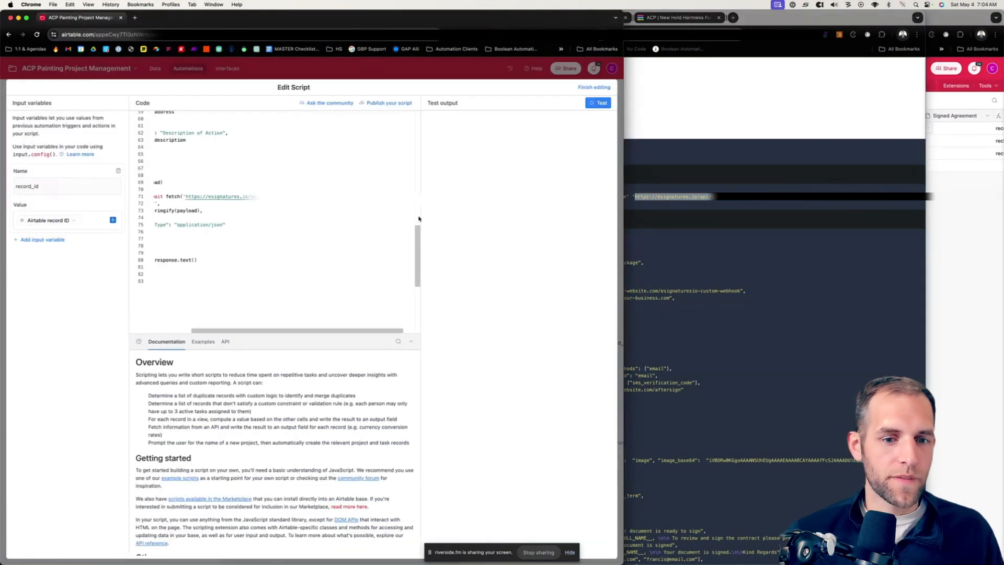
pyautogui.hscroll(1, 389, 216)
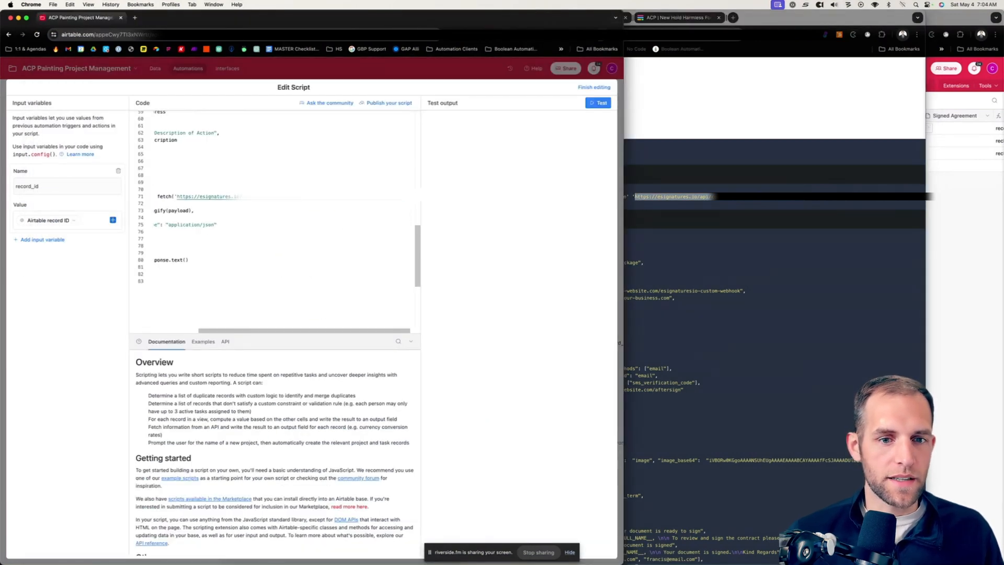
pyautogui.hscroll(-3, 352, 294)
pyautogui.scroll(1, 352, 294)
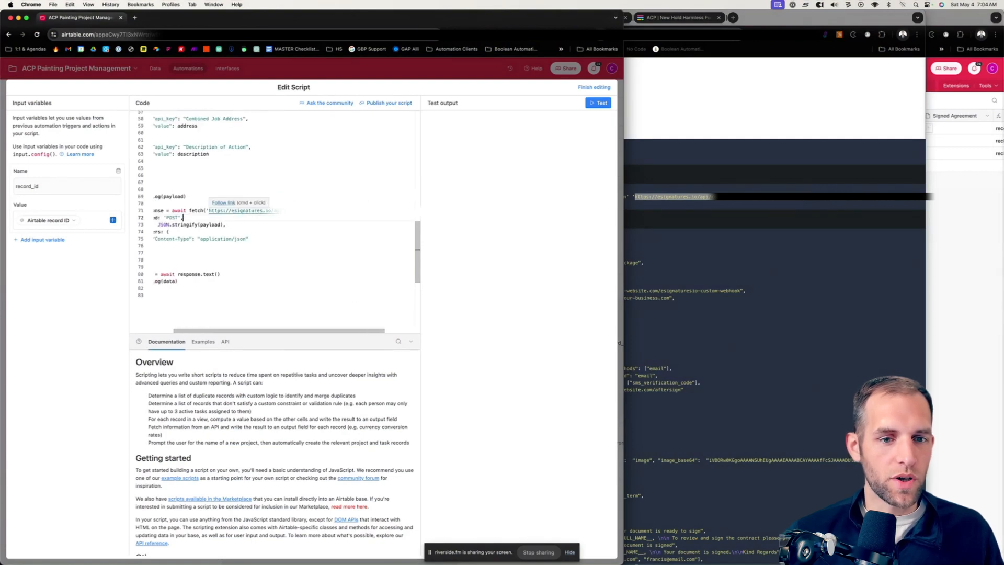
pyautogui.moveTo(405, 211); pyautogui.dragTo(330, 211)
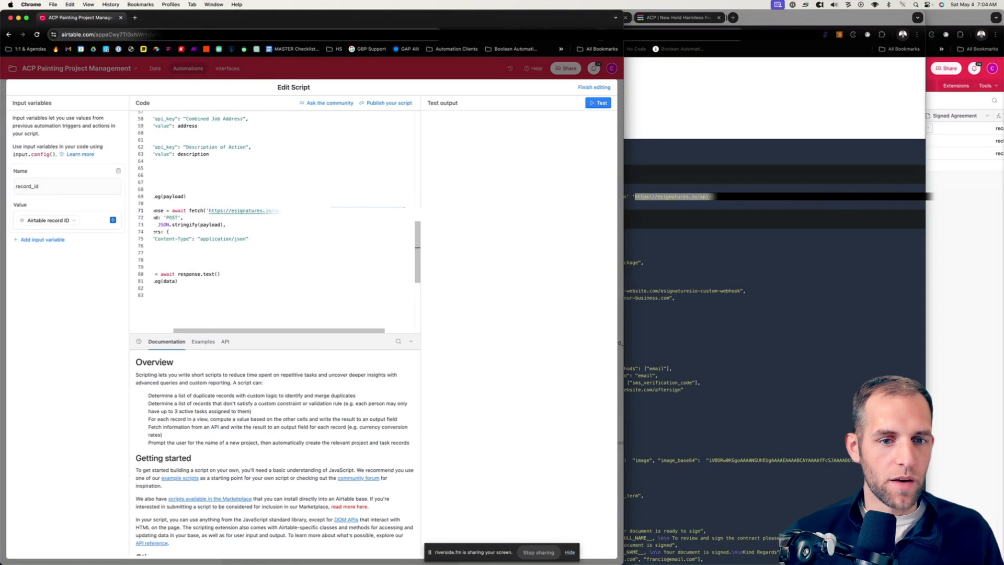
pyautogui.hscroll(2, 275, 219)
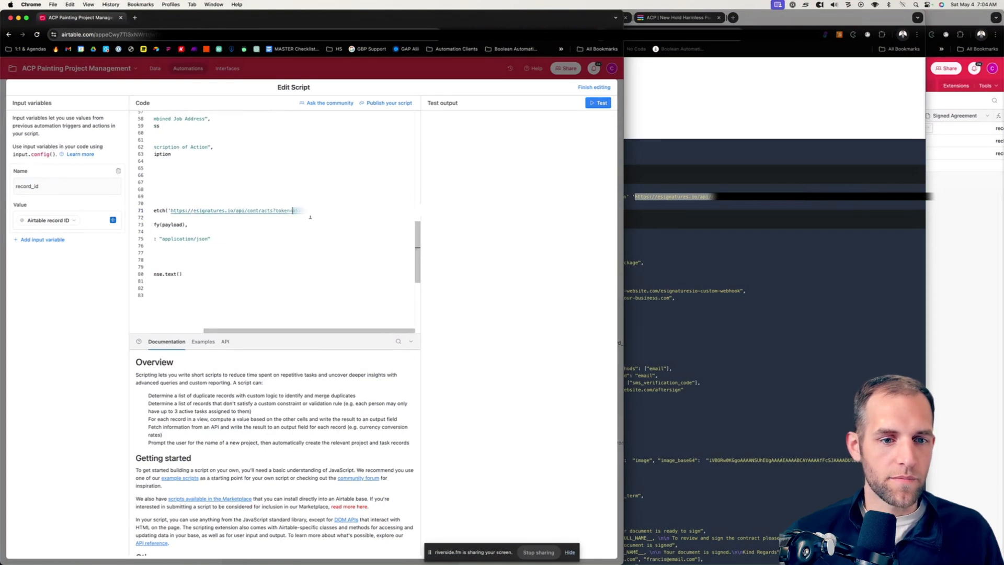
pyautogui.hscroll(-4, 327, 319)
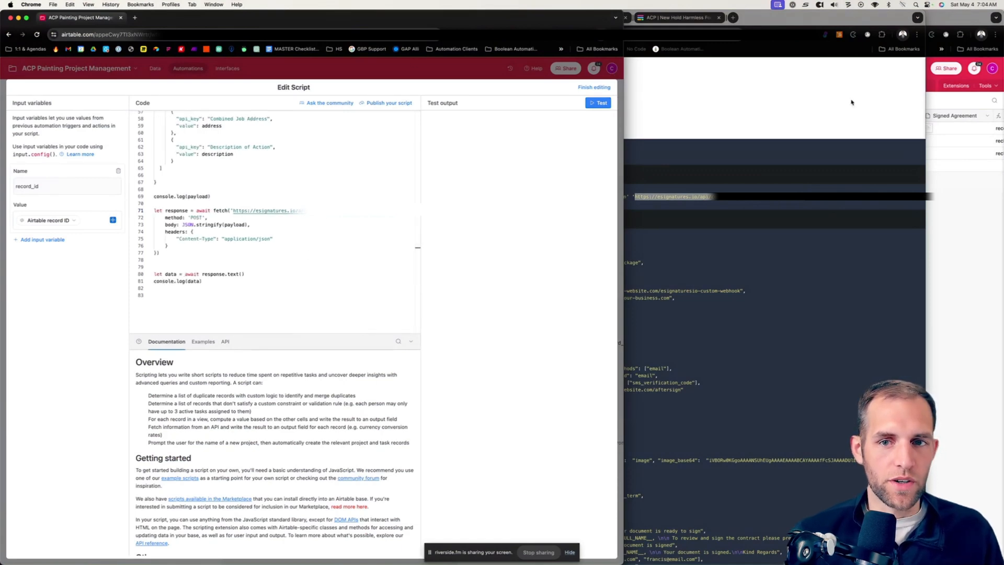
# Step: Open the eSignatures.io API & Automation page from the template editor and locate the account's secret token
pyautogui.click(795, 95)
pyautogui.click(397, 17)
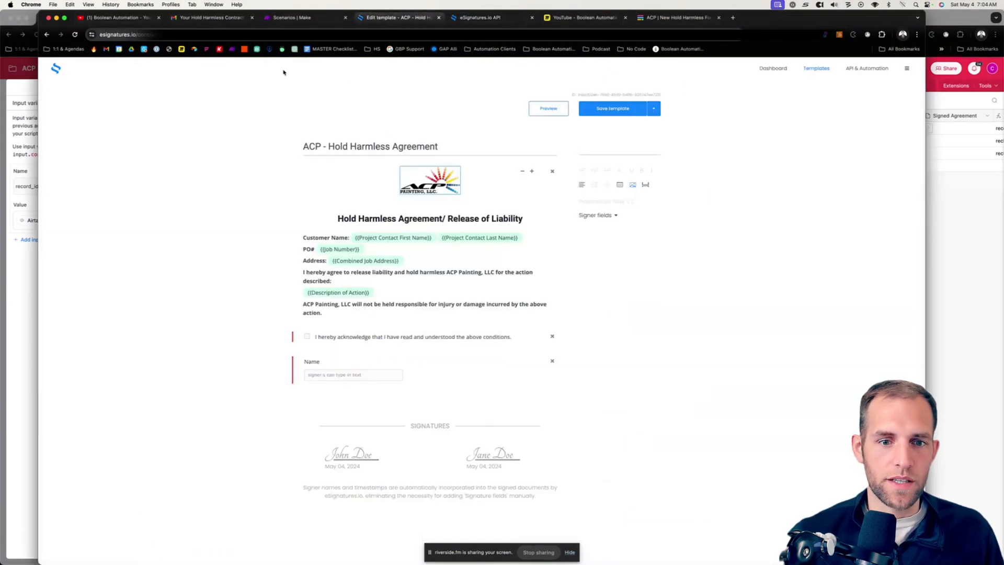
pyautogui.click(867, 68)
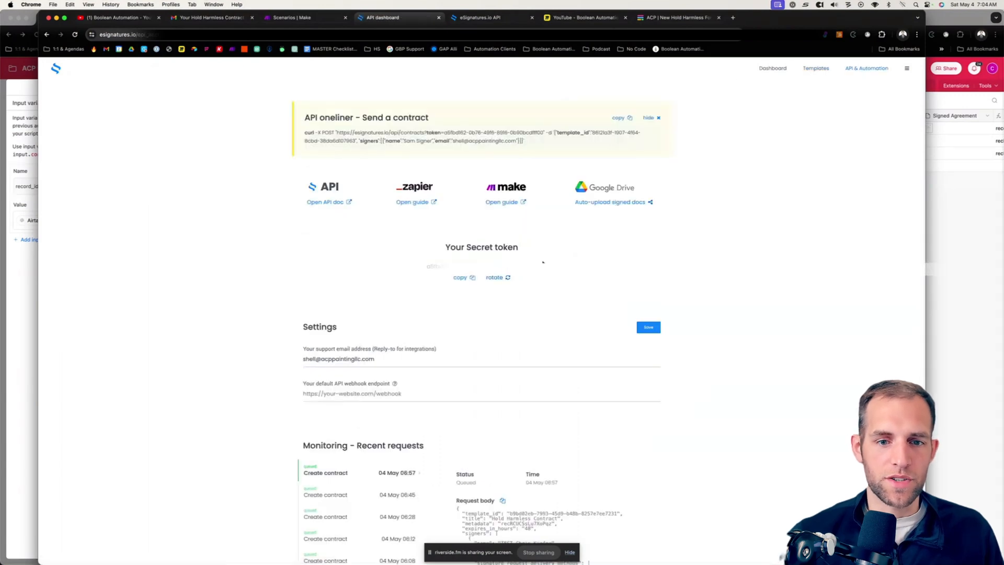
pyautogui.moveTo(444, 267); pyautogui.dragTo(422, 269)
# Step: Finish editing the Airtable script and run a test of the "Run a script" action
pyautogui.click(44, 301)
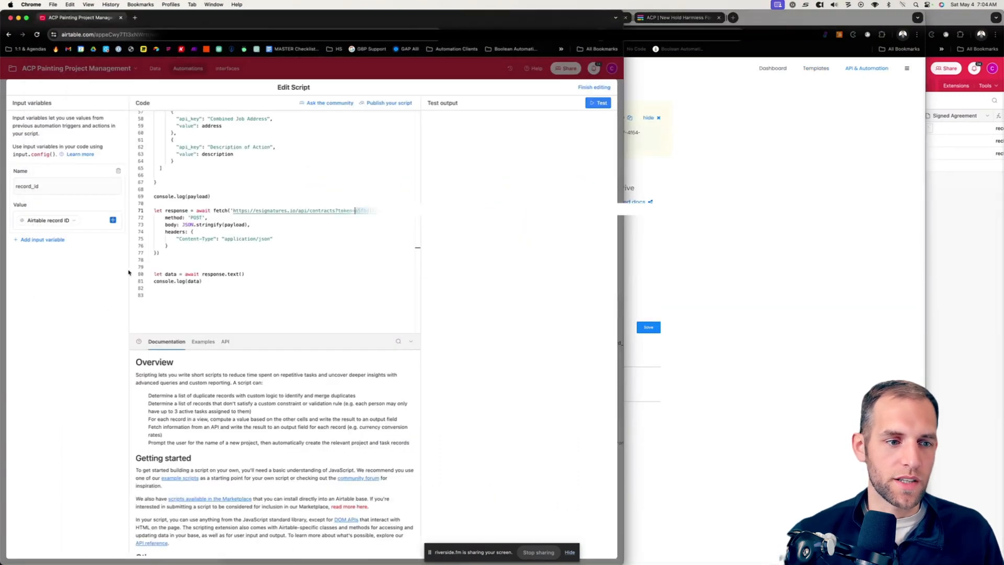
pyautogui.scroll(15, 388, 201)
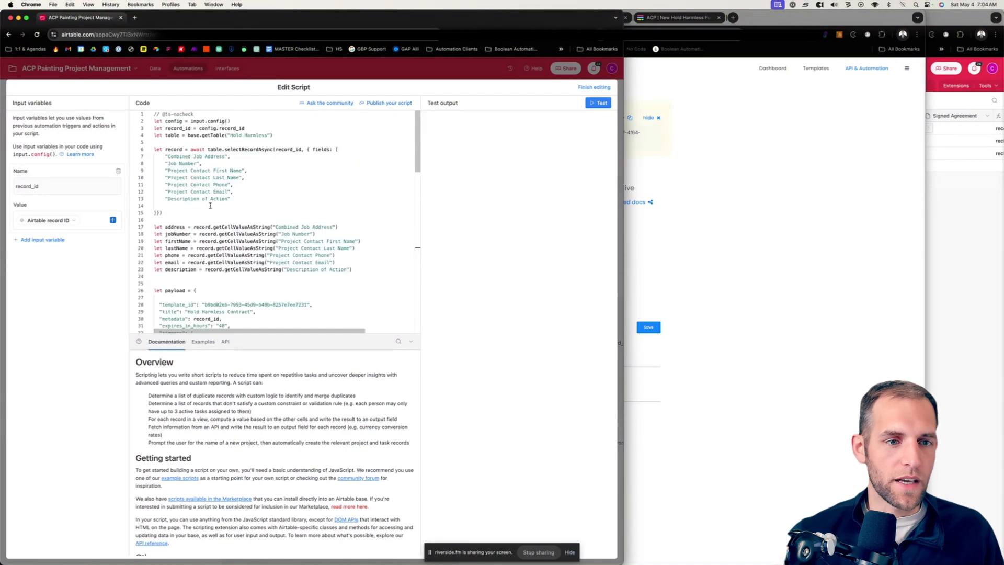
pyautogui.click(587, 88)
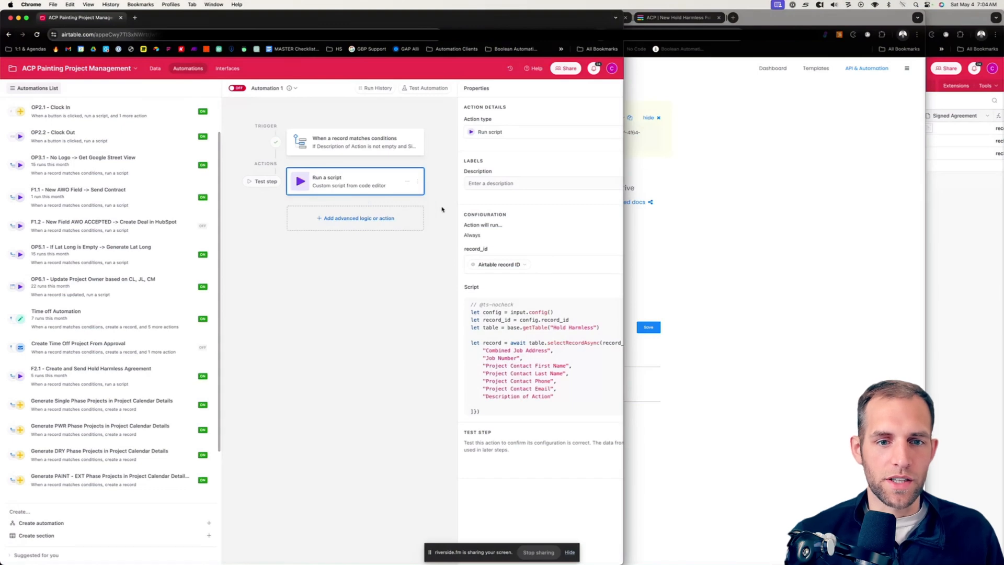
pyautogui.hscroll(5, 579, 412)
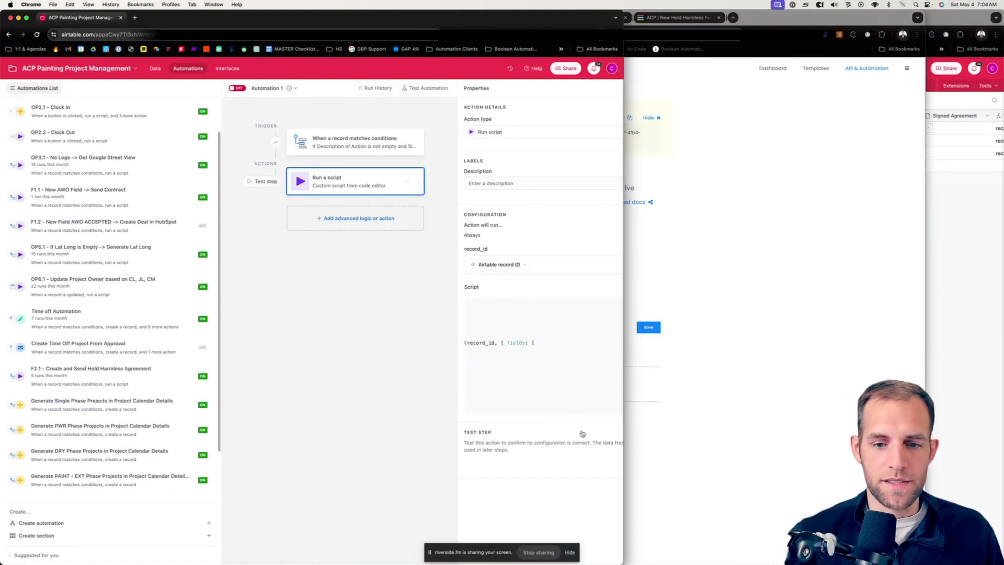
pyautogui.moveTo(624, 426); pyautogui.dragTo(814, 450)
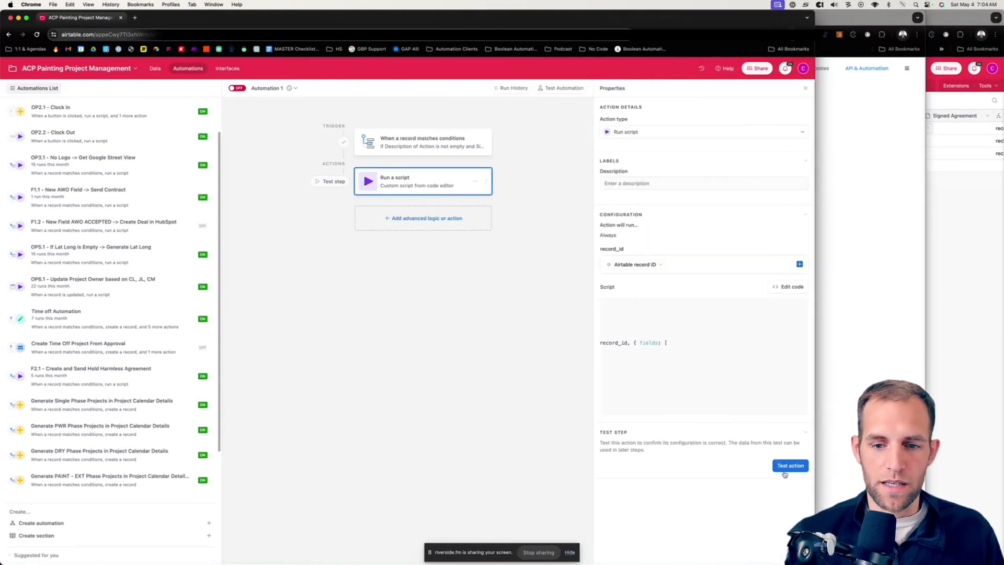
pyautogui.click(785, 467)
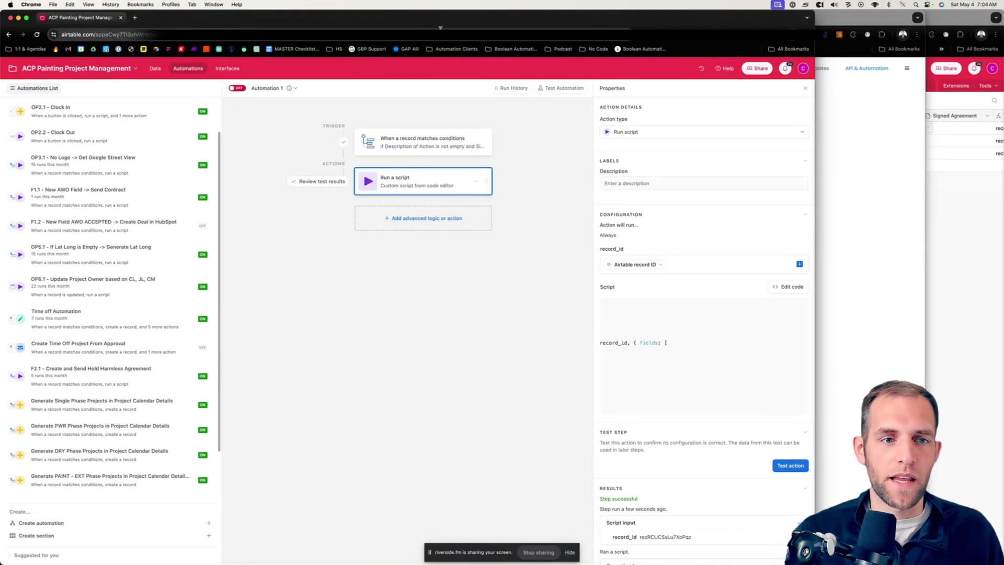
# Step: Switch to Gmail, reload the Hold Harmless Contract thread and open the newest e-mail's contract for review and signing
pyautogui.click(859, 175)
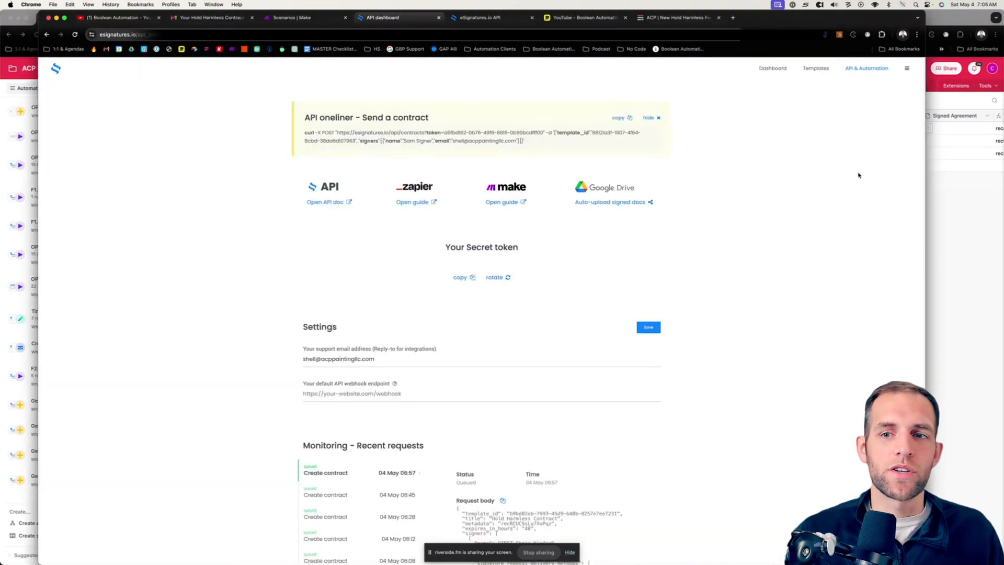
pyautogui.click(209, 18)
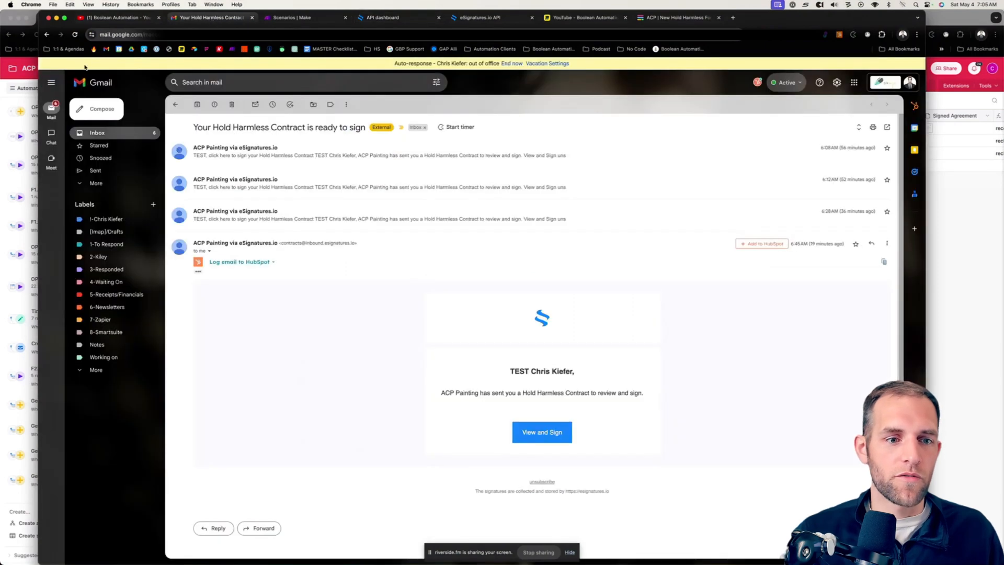
pyautogui.click(75, 35)
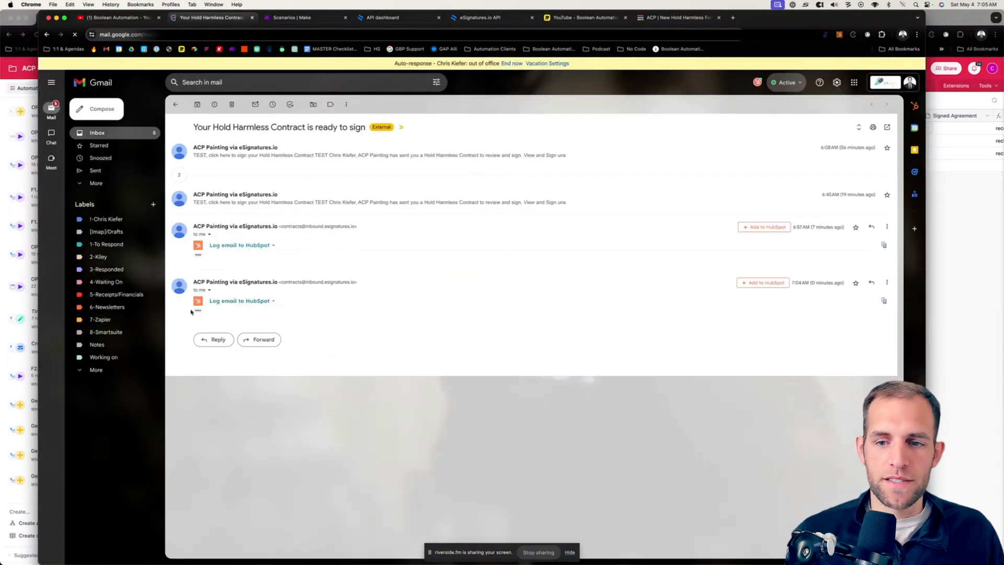
pyautogui.scroll(-1, 550, 426)
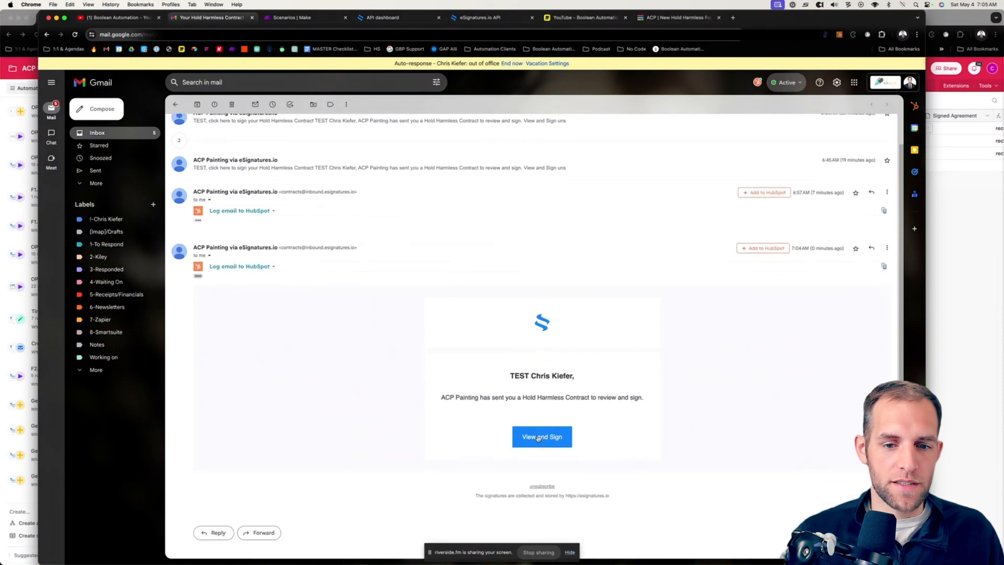
pyautogui.click(531, 431)
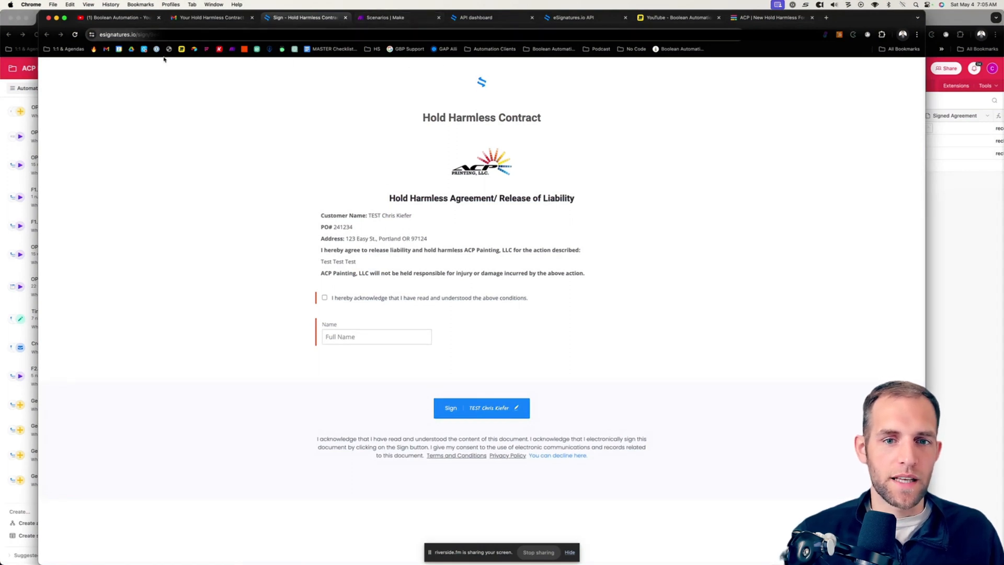
# Step: Open the "ACP - Hold Harmless Agreement" template in eSignatures.io and examine its placeholders against the generated contract
pyautogui.click(476, 18)
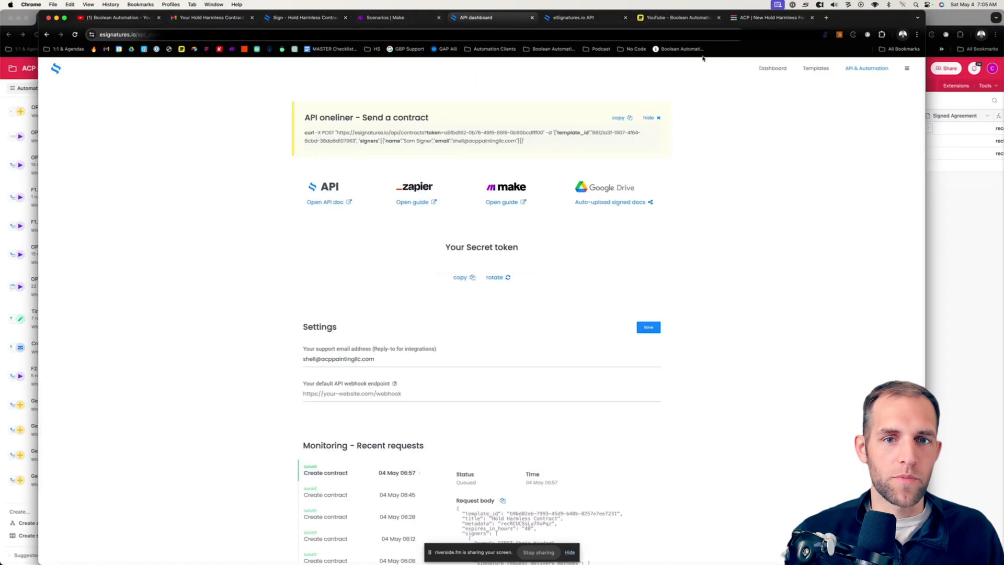
pyautogui.click(817, 68)
pyautogui.click(320, 164)
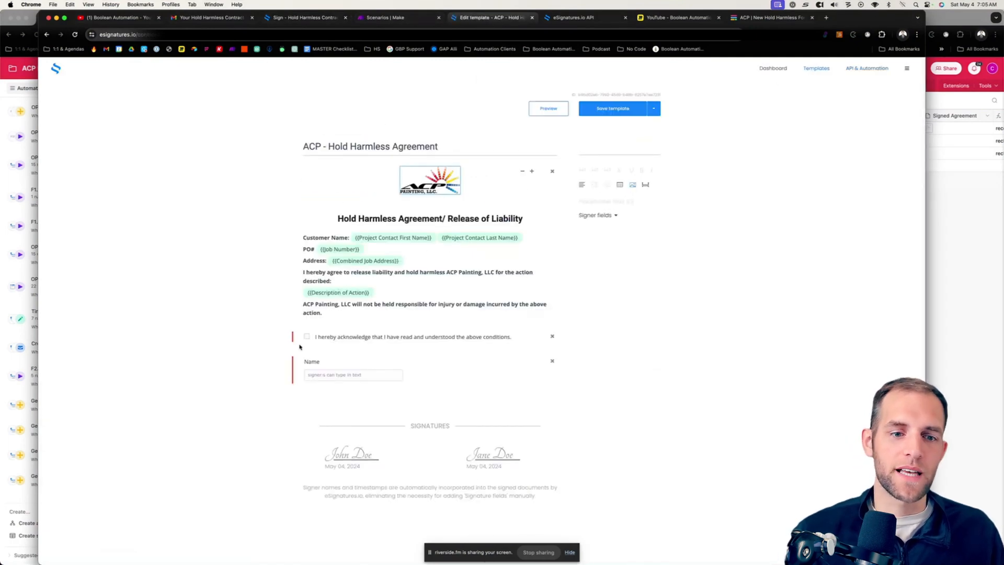
pyautogui.scroll(5, 453, 244)
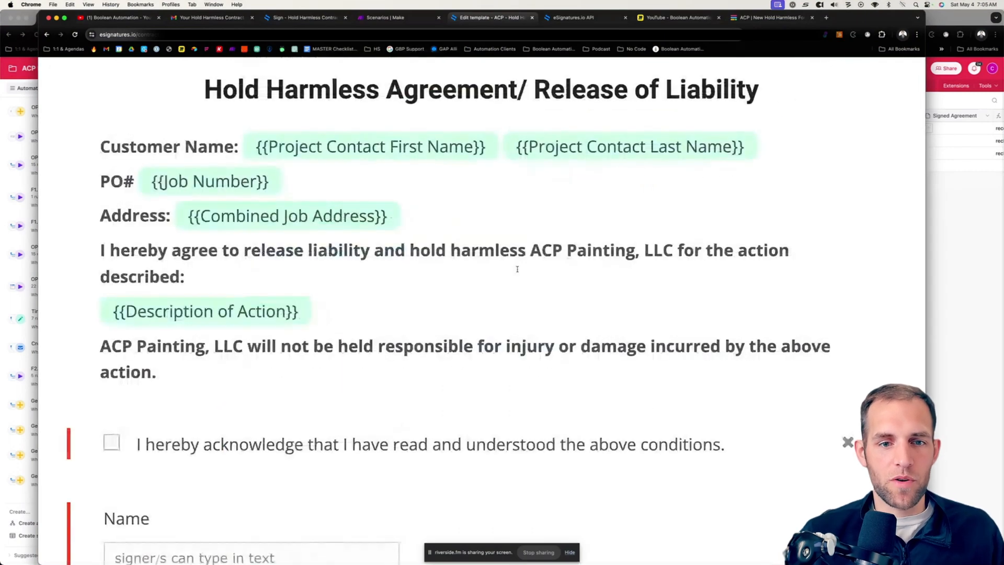
pyautogui.scroll(-5, 516, 269)
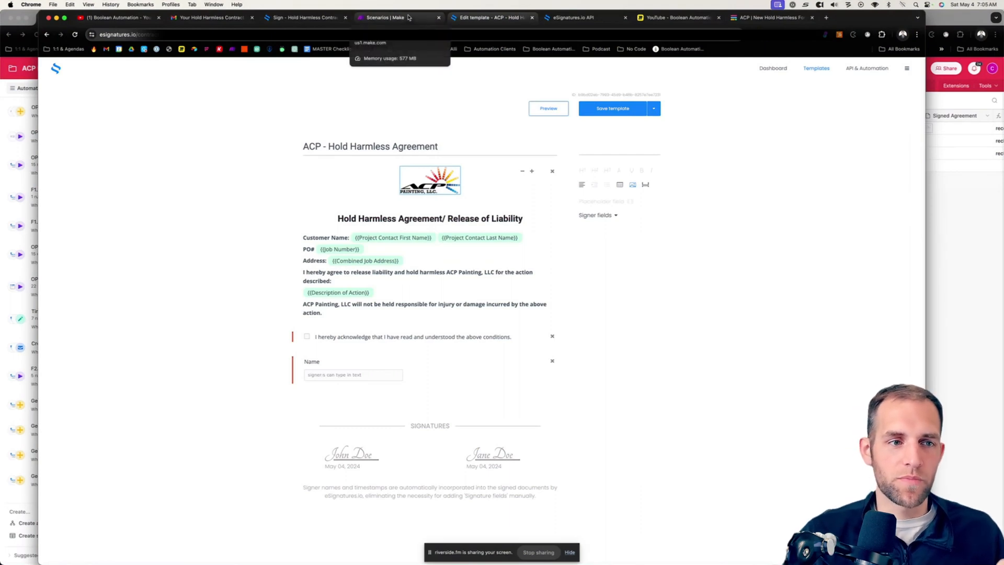
# Step: Switch to the "YouTube - Boolean Automation" Miro board to review the Hold Harmless eSignature workflow
pyautogui.click(374, 21)
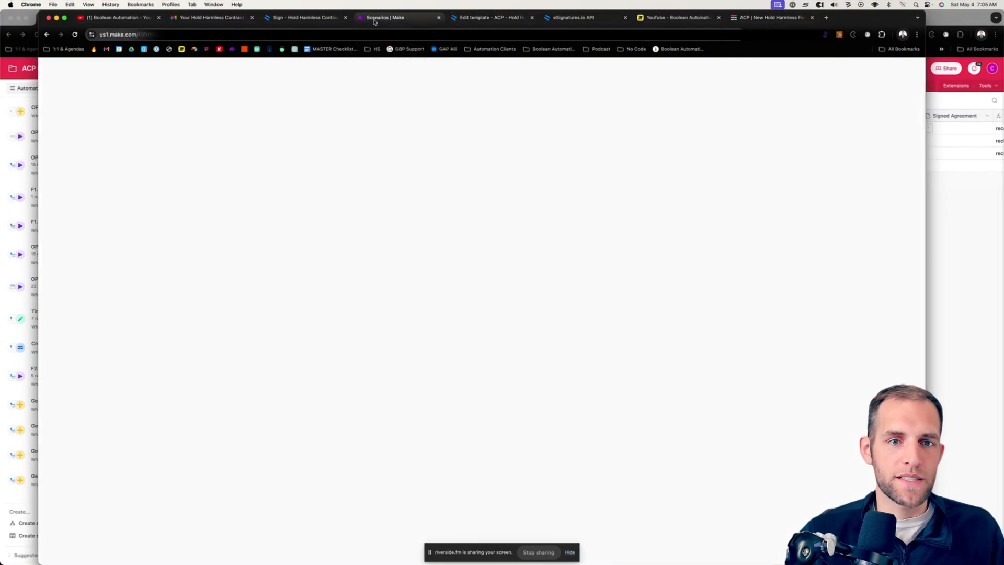
pyautogui.click(610, 18)
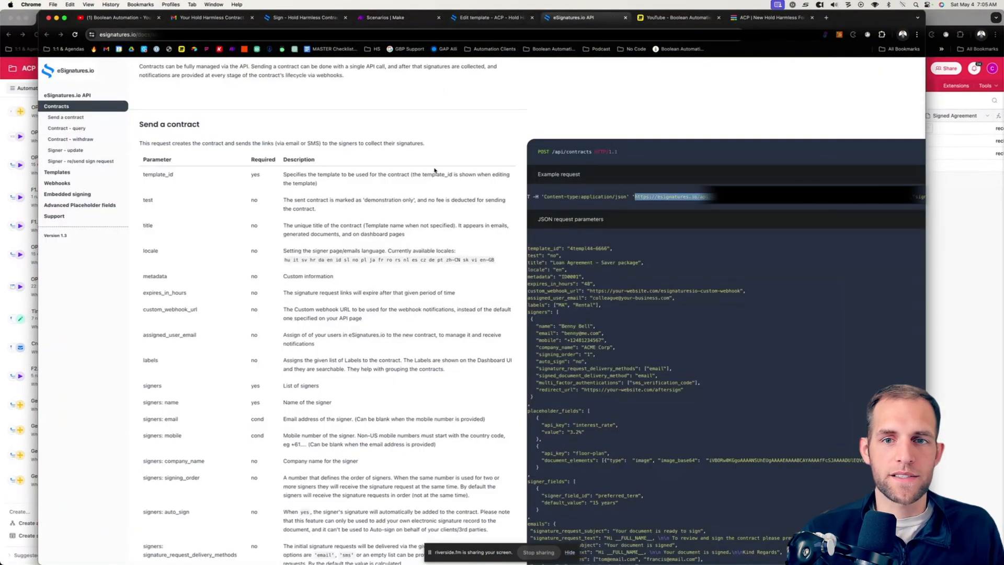
pyautogui.click(766, 21)
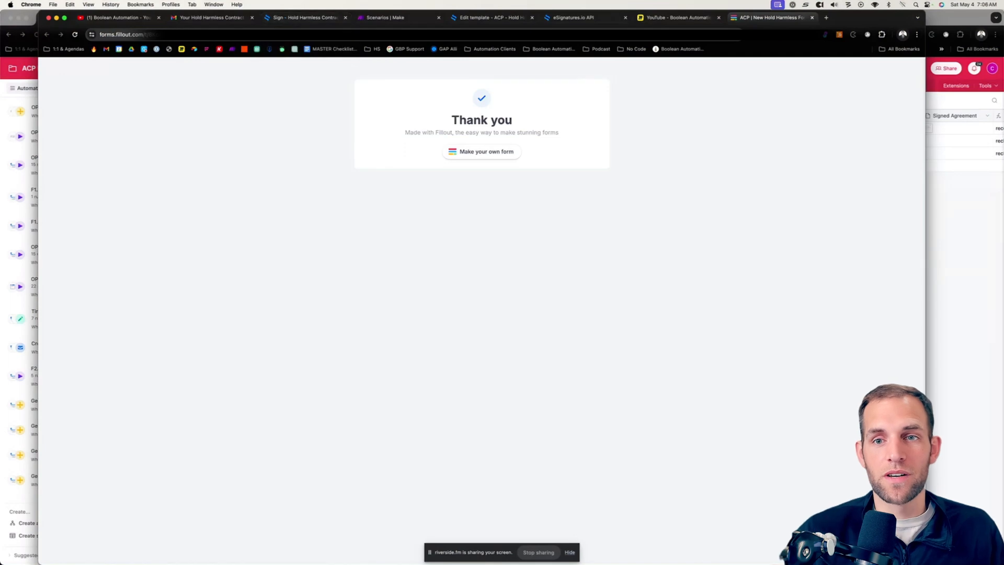
pyautogui.click(664, 13)
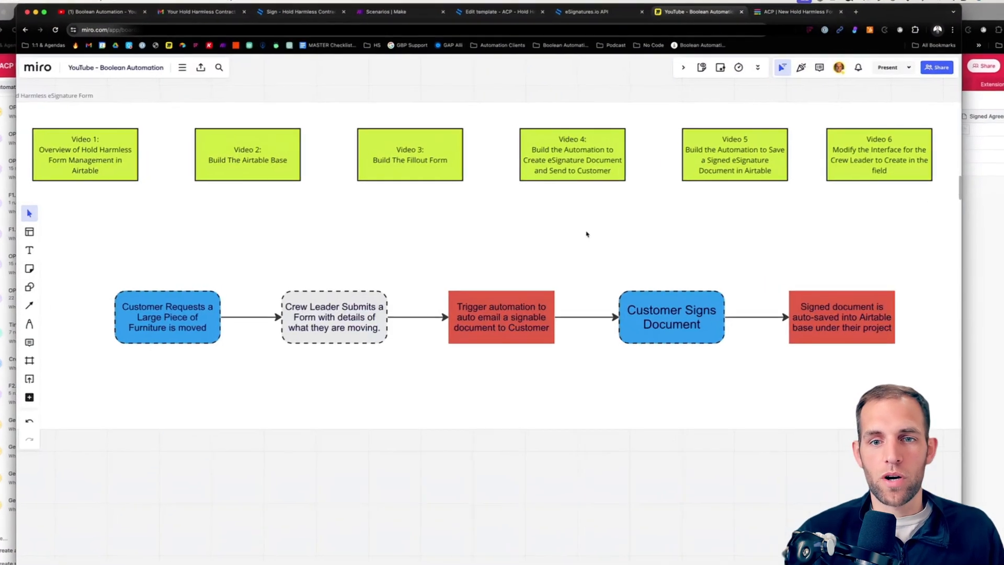